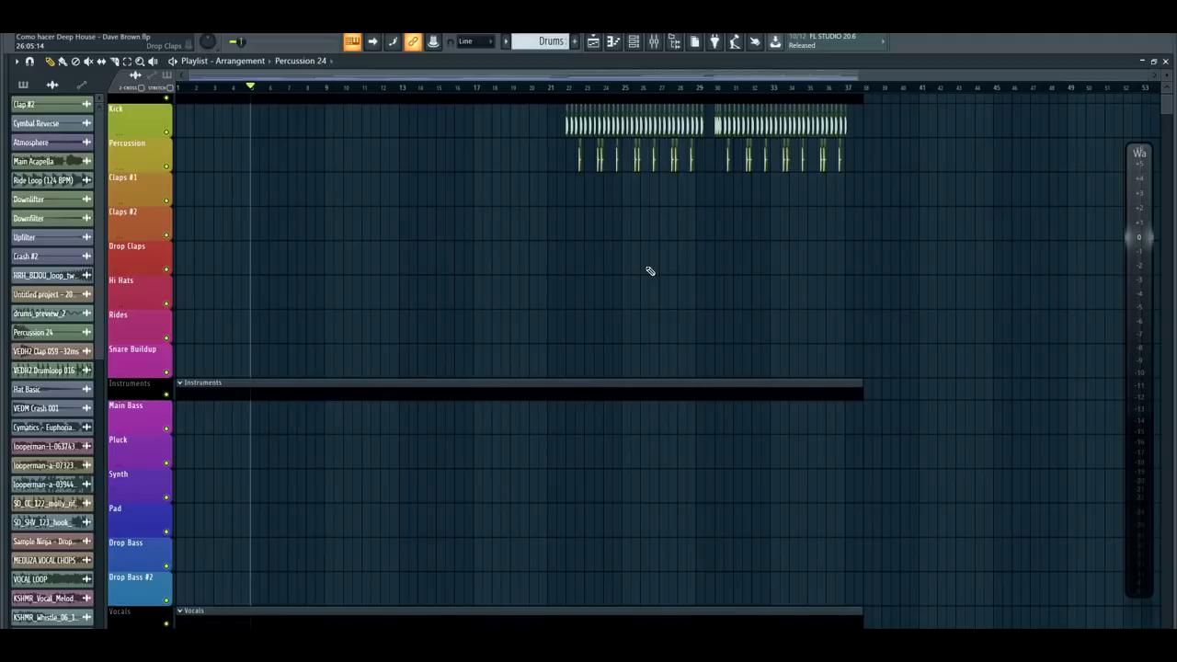
Step: Paste the clap clips onto Claps #1 and Claps #2 at bars 5–21 and audition both samples
key(ctrl+v)
ctrl+click(665, 314)
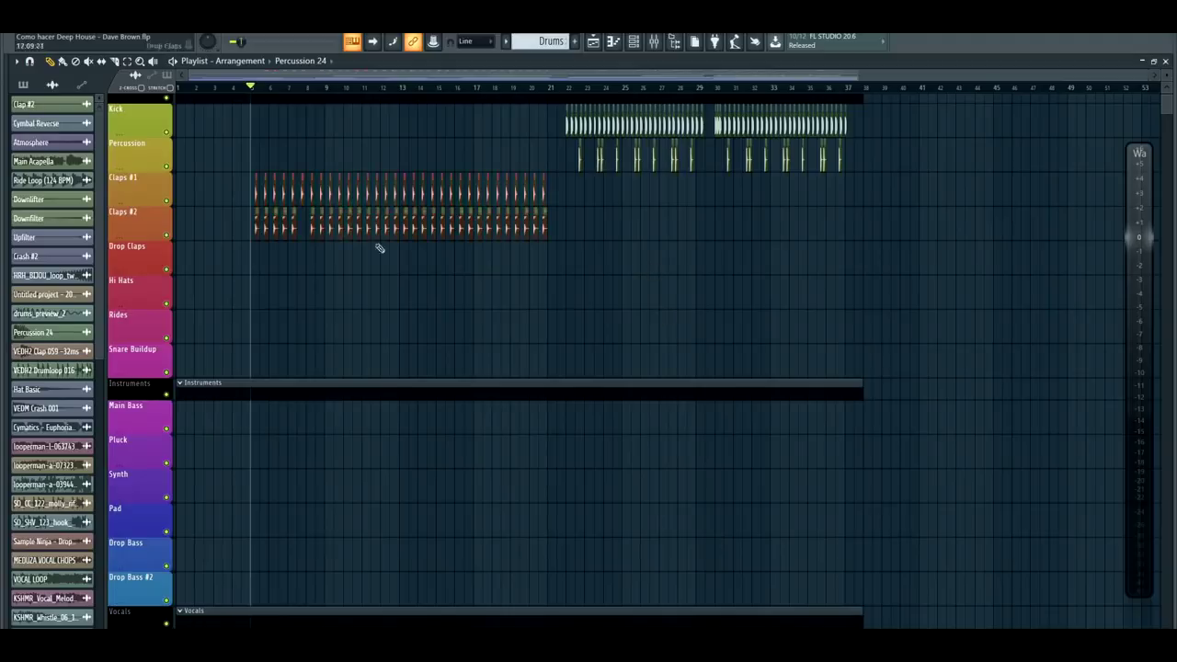
double_click(257, 193)
click(276, 448)
key(Escape)
double_click(262, 229)
click(247, 385)
key(Escape)
key(space)
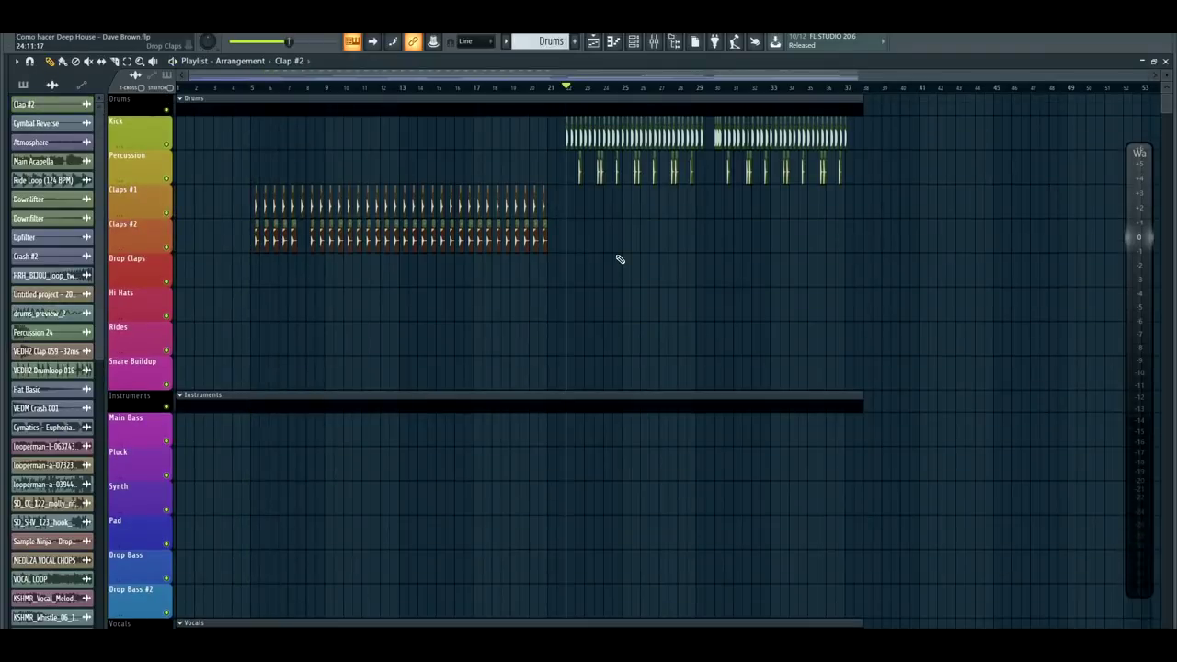
Step: Place the VEDH2 Clap 059 clips on the Drop Claps track between bars 26 and 37 and audition the sample
click(620, 259)
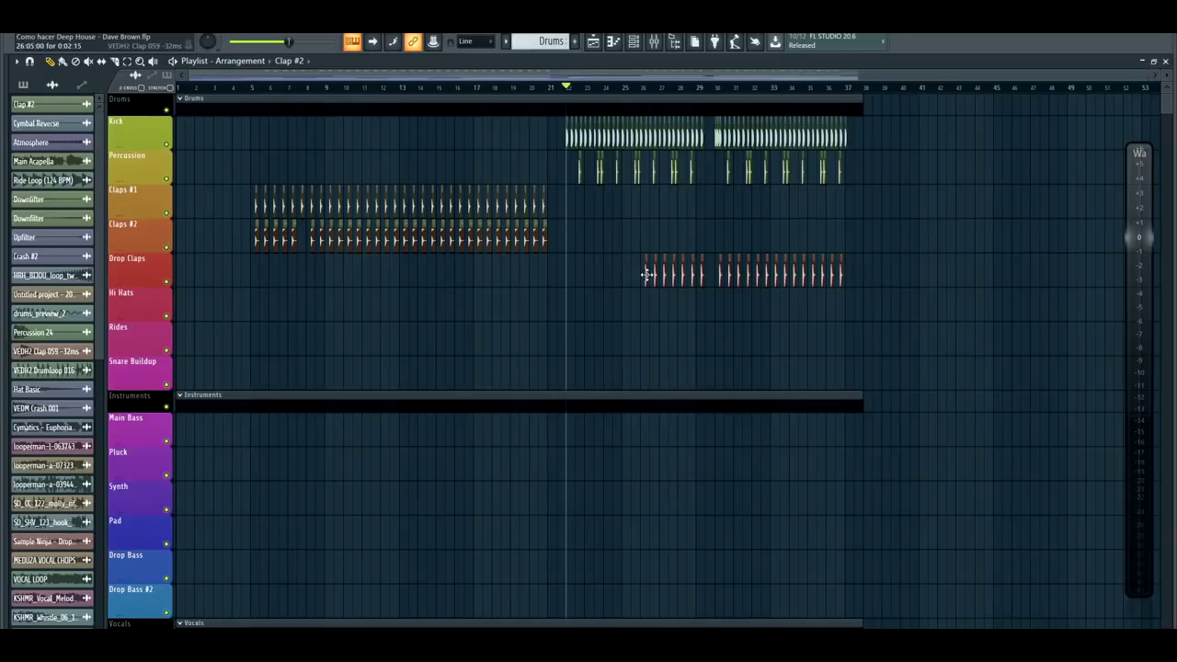
double_click(646, 275)
click(316, 402)
key(Escape)
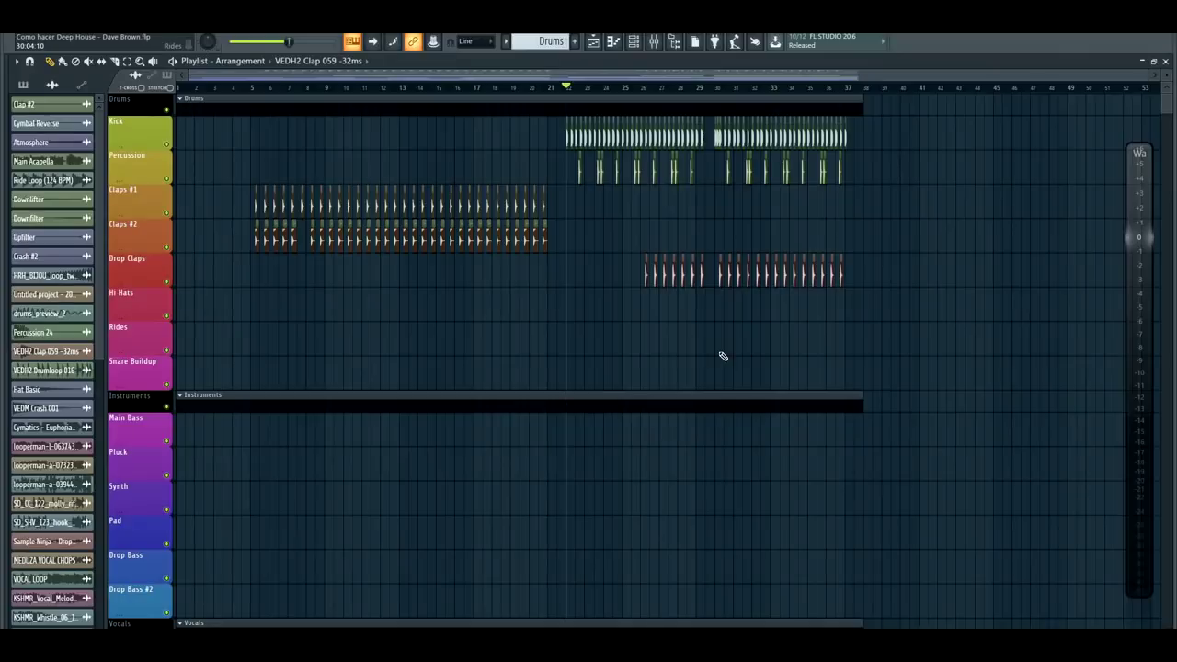
Step: Restore the hi-hat clips on the Hi Hats track at bars 30–37 and audition the sample
key(ctrl+alt+z)
double_click(716, 304)
click(381, 473)
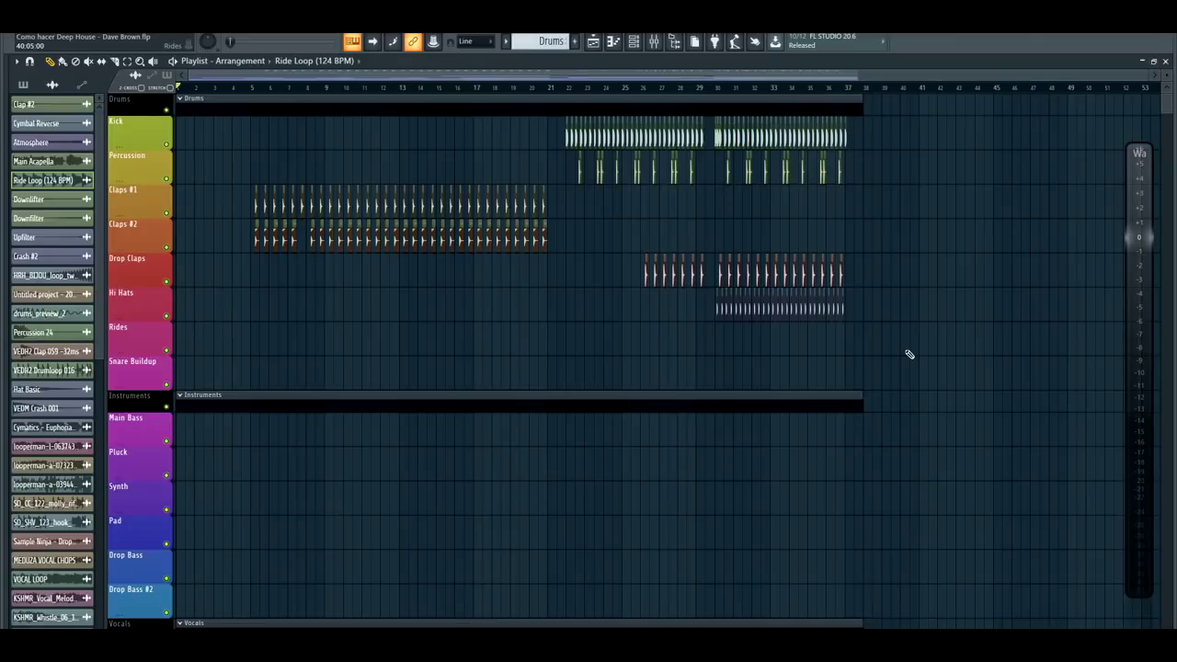
Step: Paste the Ride Loop (124 BPM) clips onto the Rides track at bars 9–21, 26–29 and 30–37 and check the loop's sample settings
key(ctrl+v)
ctrl+click(906, 352)
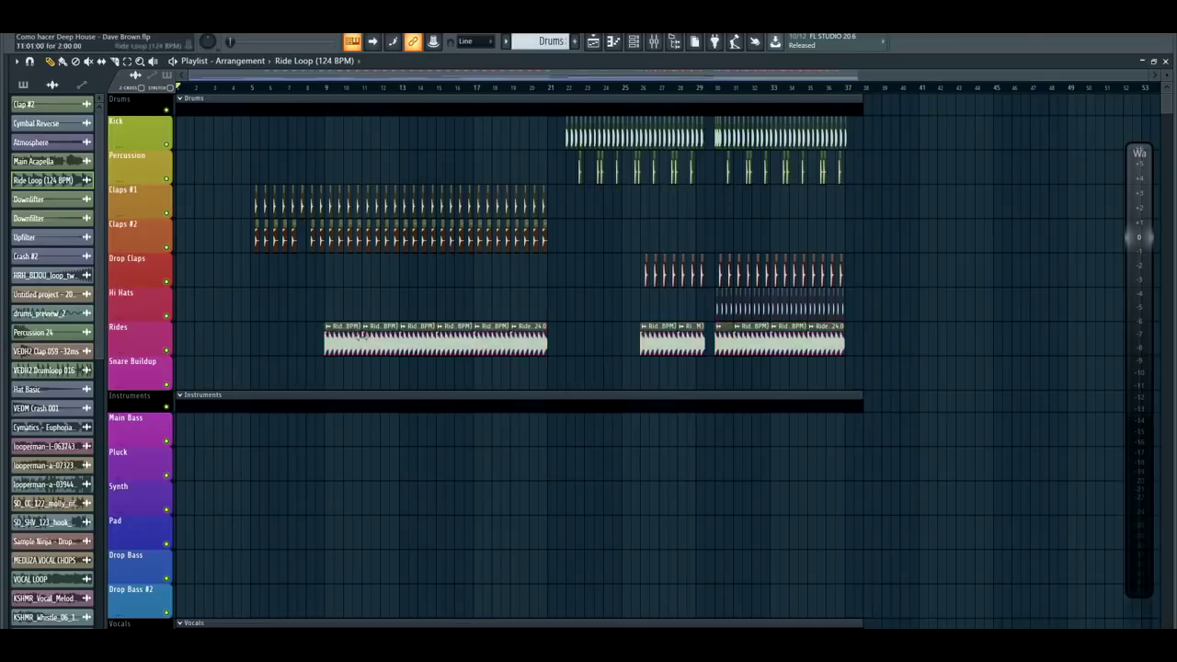
double_click(365, 338)
key(Escape)
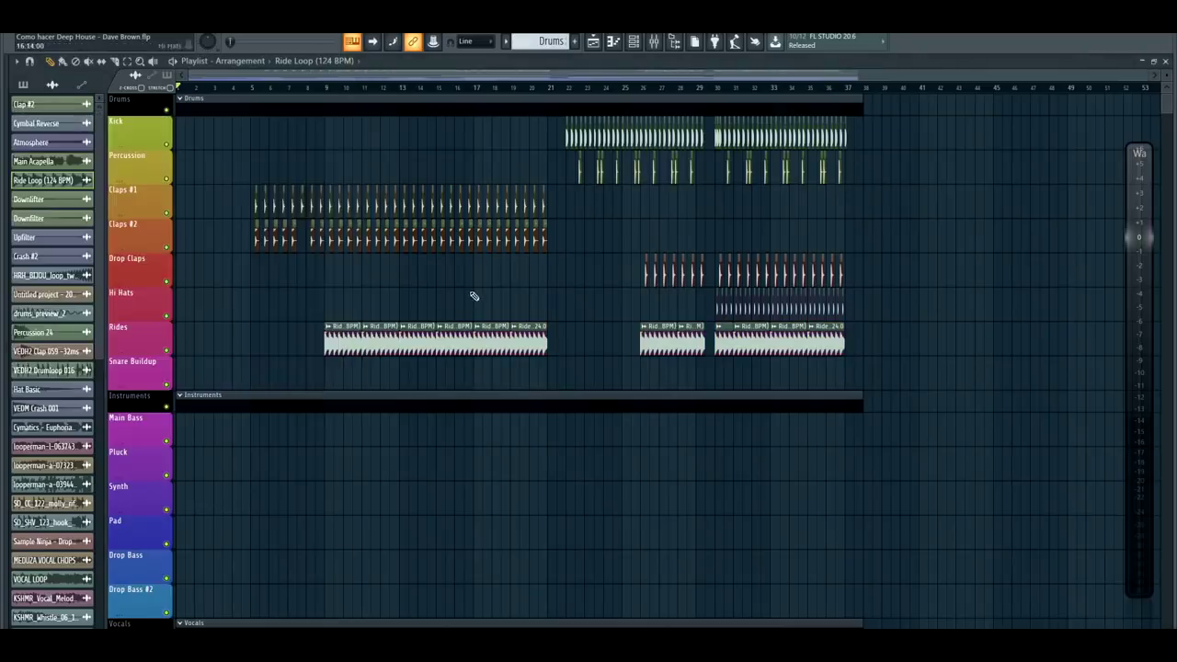
Step: Play the arrangement from about bar 9 to hear the rides together with the claps
drag(333, 282, 569, 364)
drag(633, 288, 854, 355)
ctrl+click(866, 355)
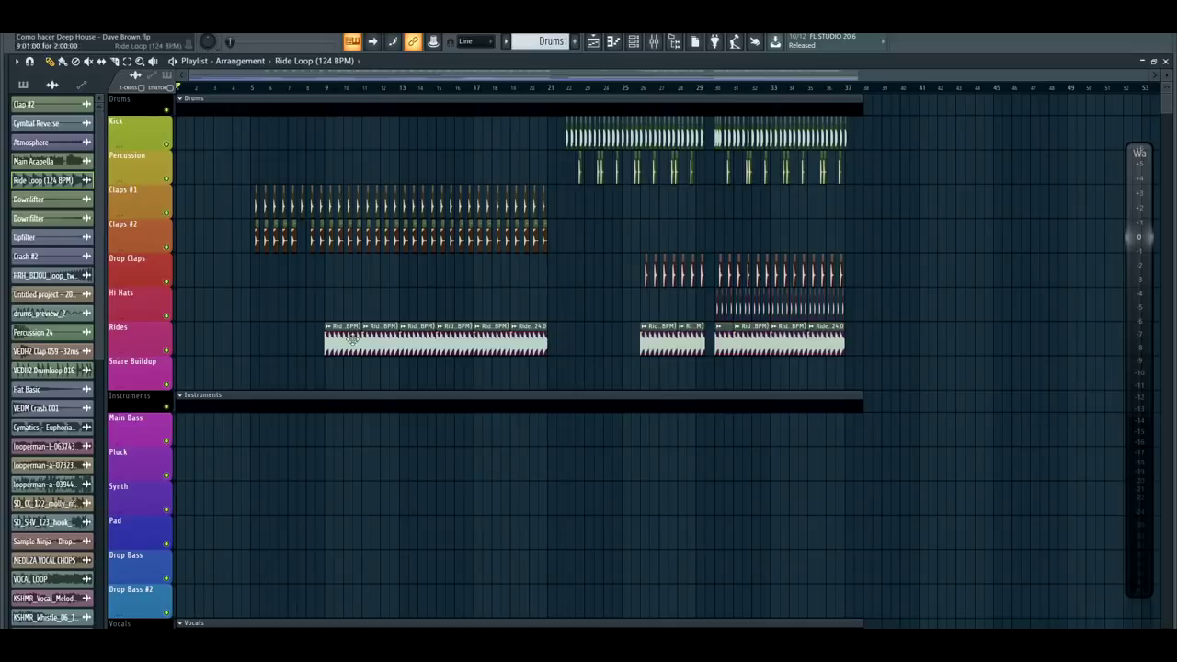
key(space)
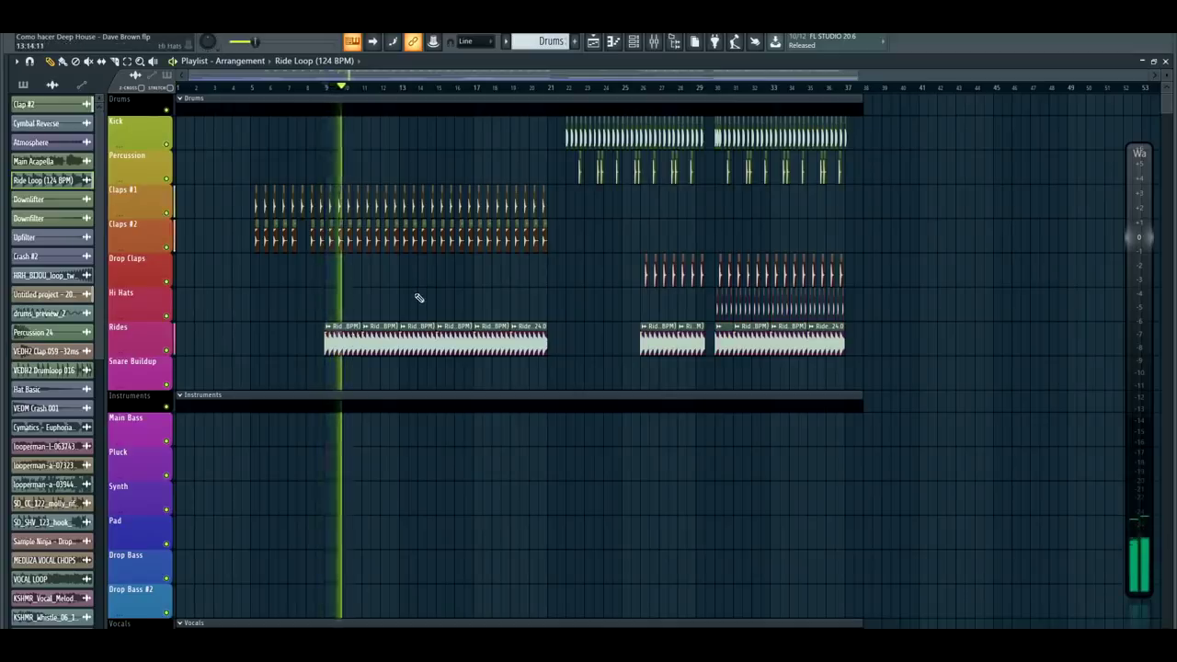
key(space)
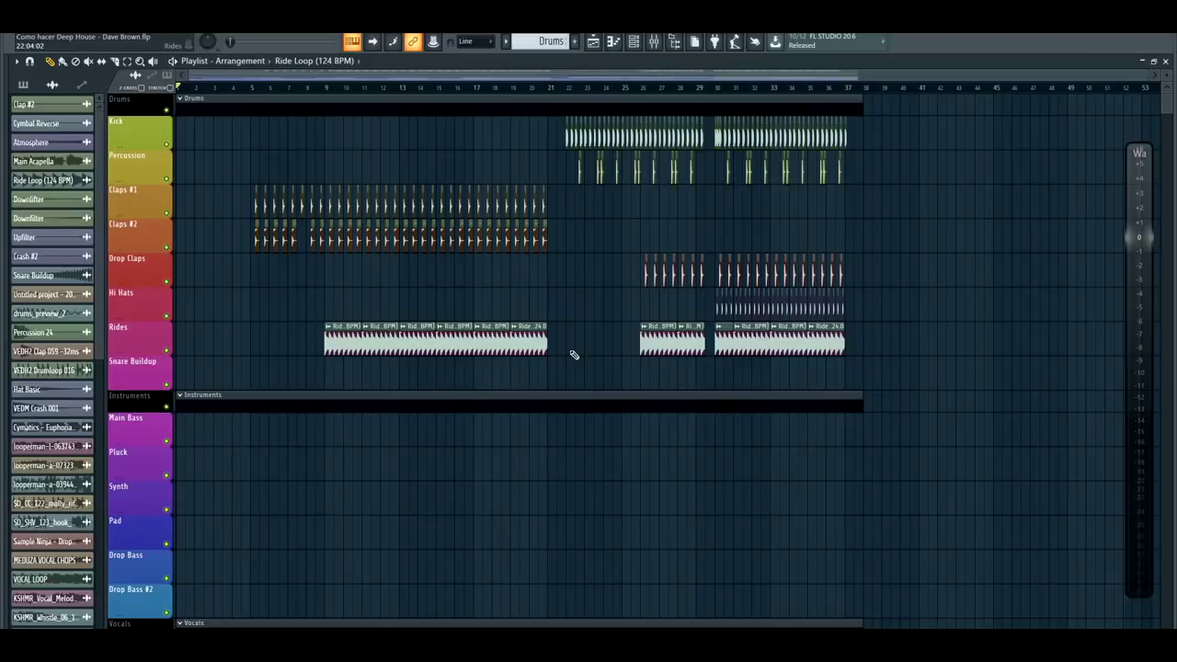
Step: Restore the Snare Buildup clip on its track at bars 15–21 and check its sample settings
key(ctrl+alt+z)
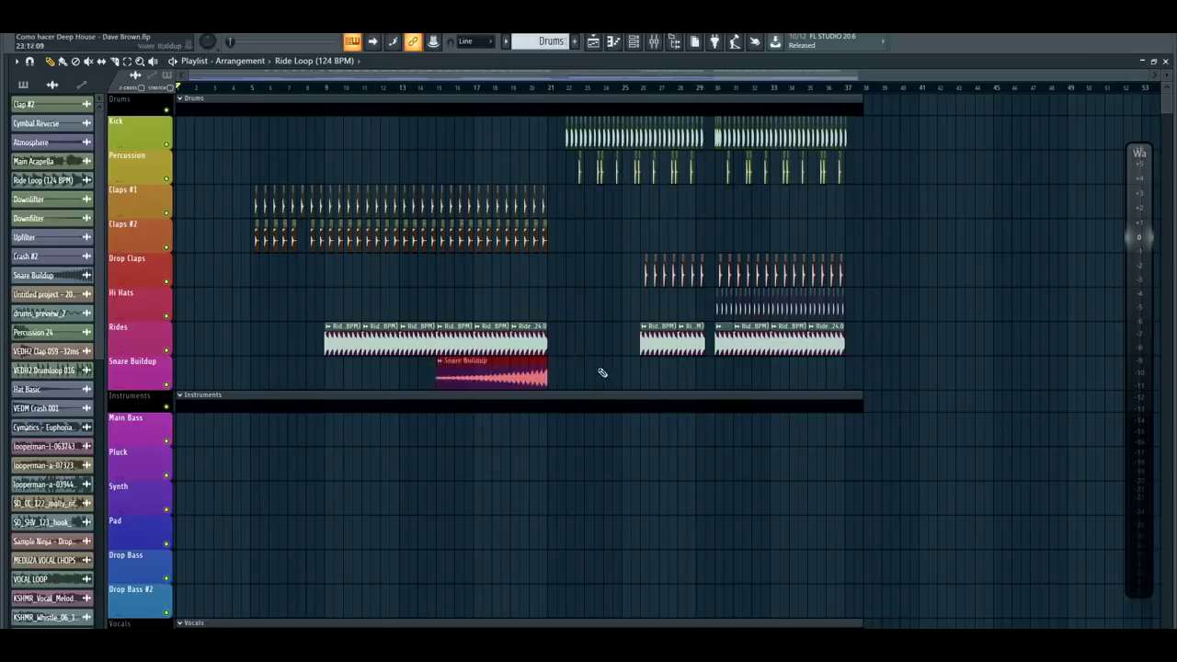
double_click(496, 366)
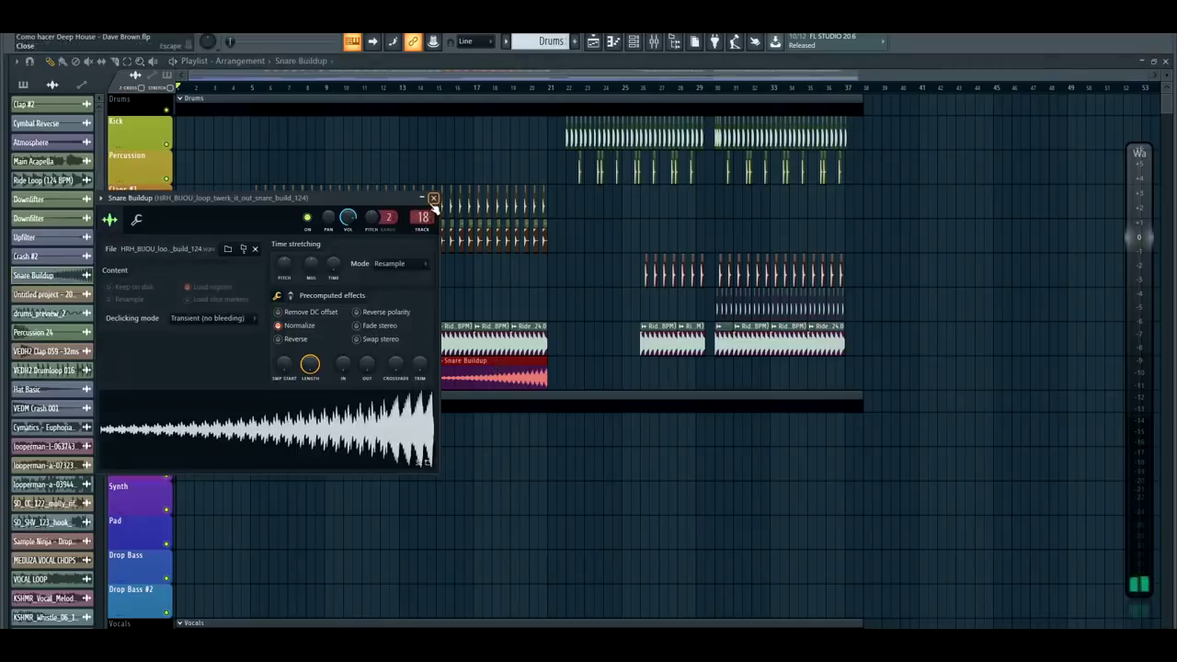
click(434, 199)
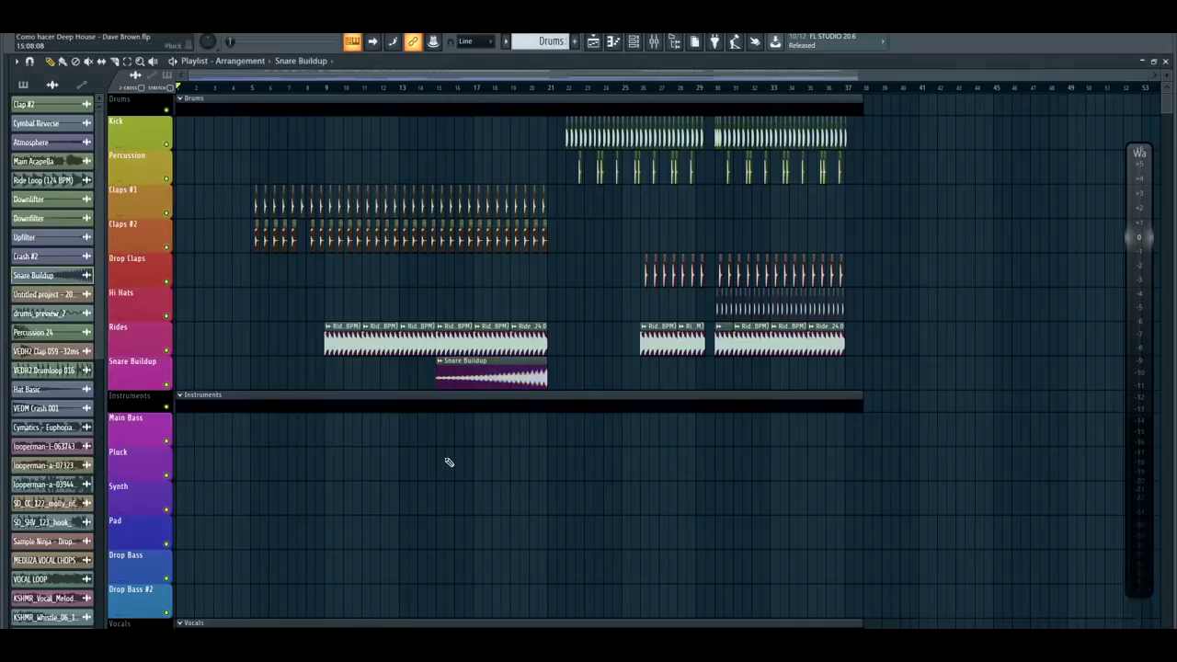
Step: Paste the Main Bass clips onto the Main Bass track at bars 1–22 and 30–38 and play from the start
scroll(449, 462, down, 3)
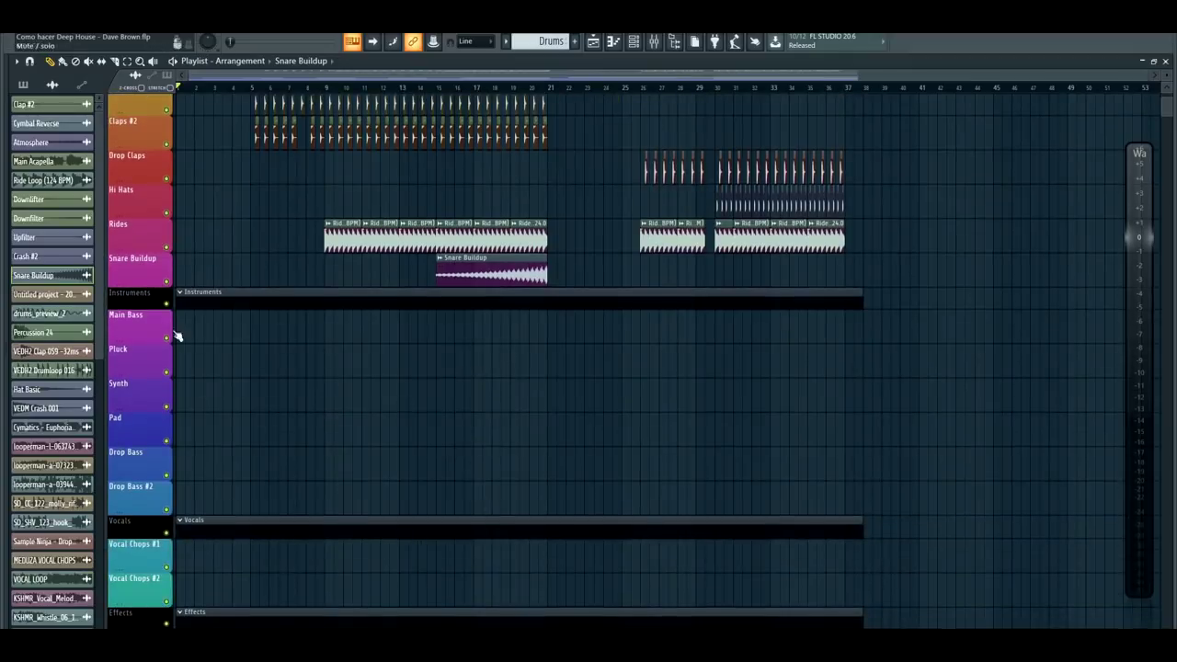
scroll(693, 469, up, 2)
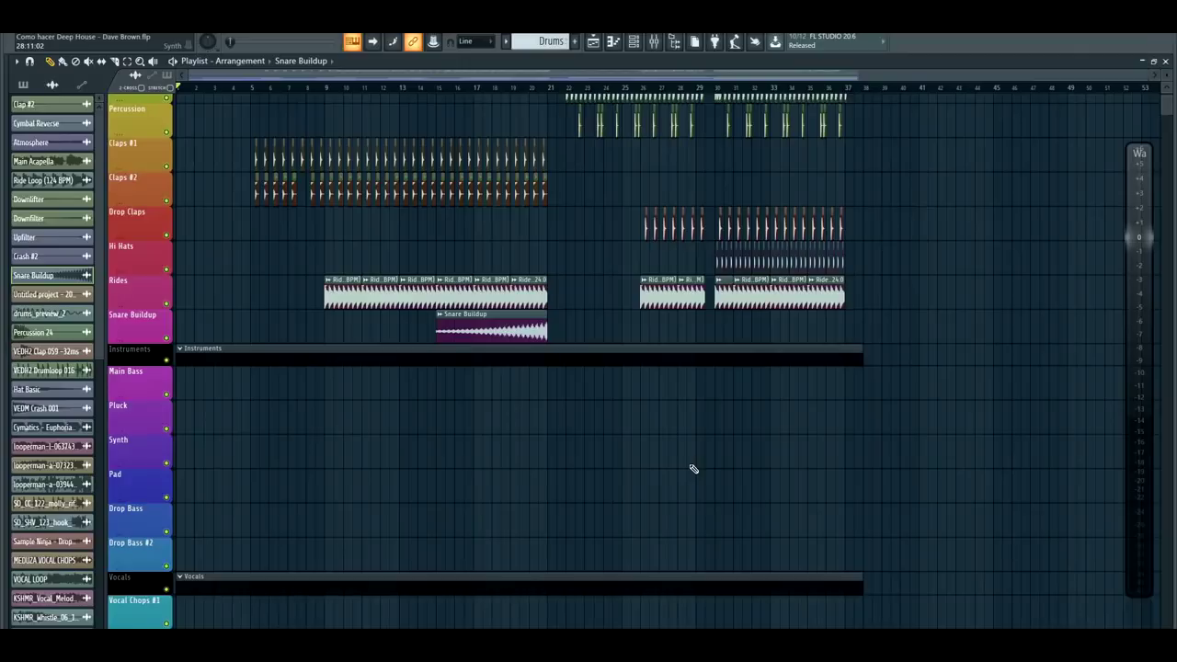
key(ctrl+v)
key(ctrl+d)
scroll(302, 310, up, 2)
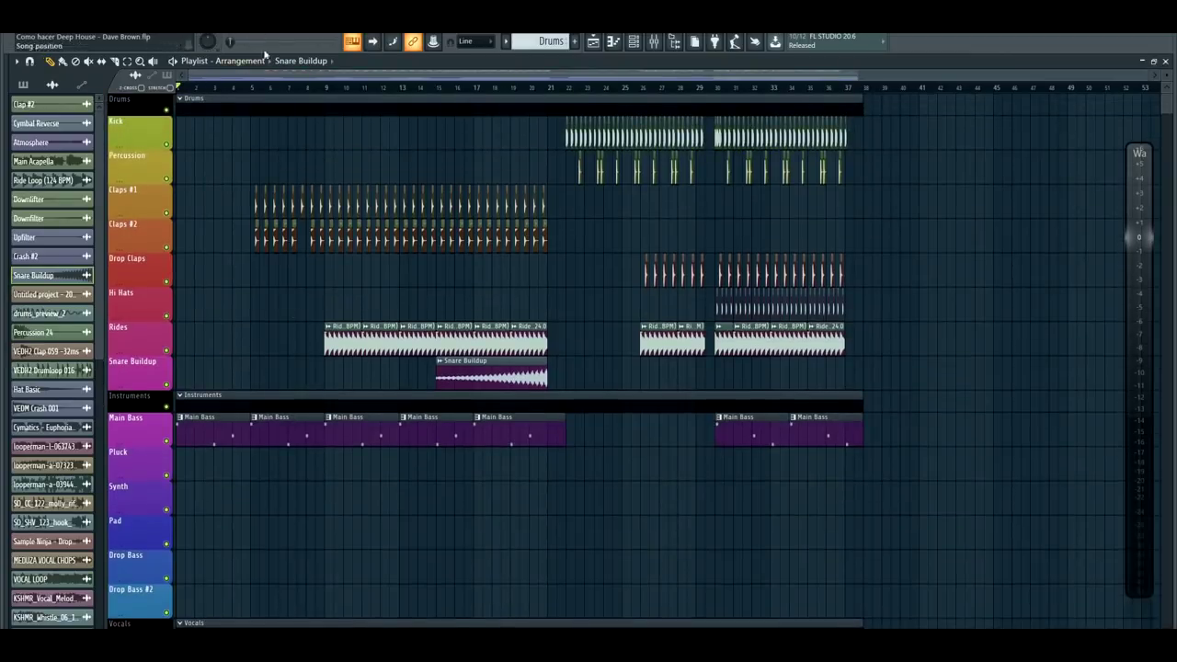
key(space)
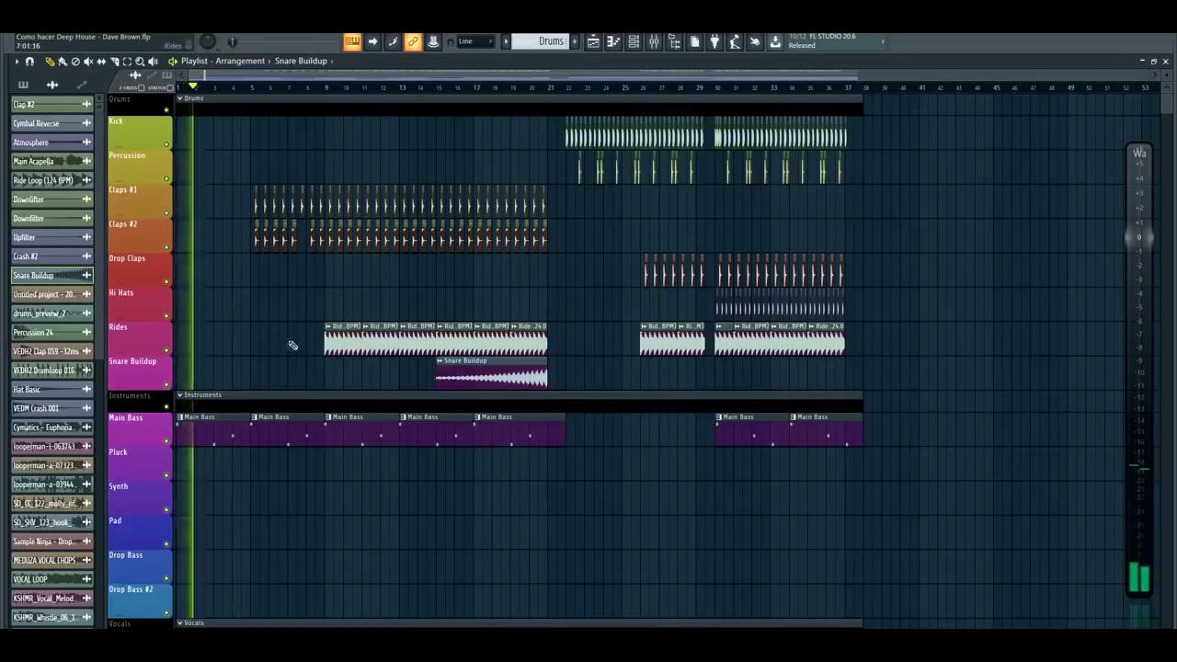
Step: Restore the Pluck clips at bars 1–22 and the Main Lead #2 clip at bars 30–38 on the Pluck track
scroll(545, 507, down, 1)
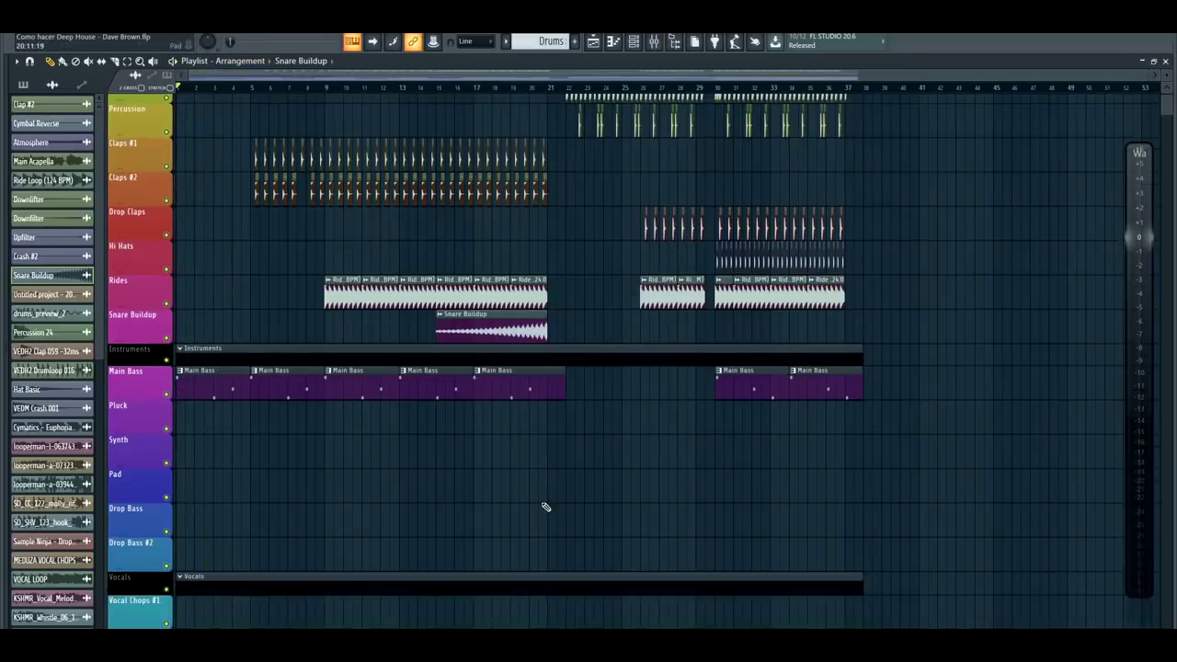
key(ctrl+alt+z)
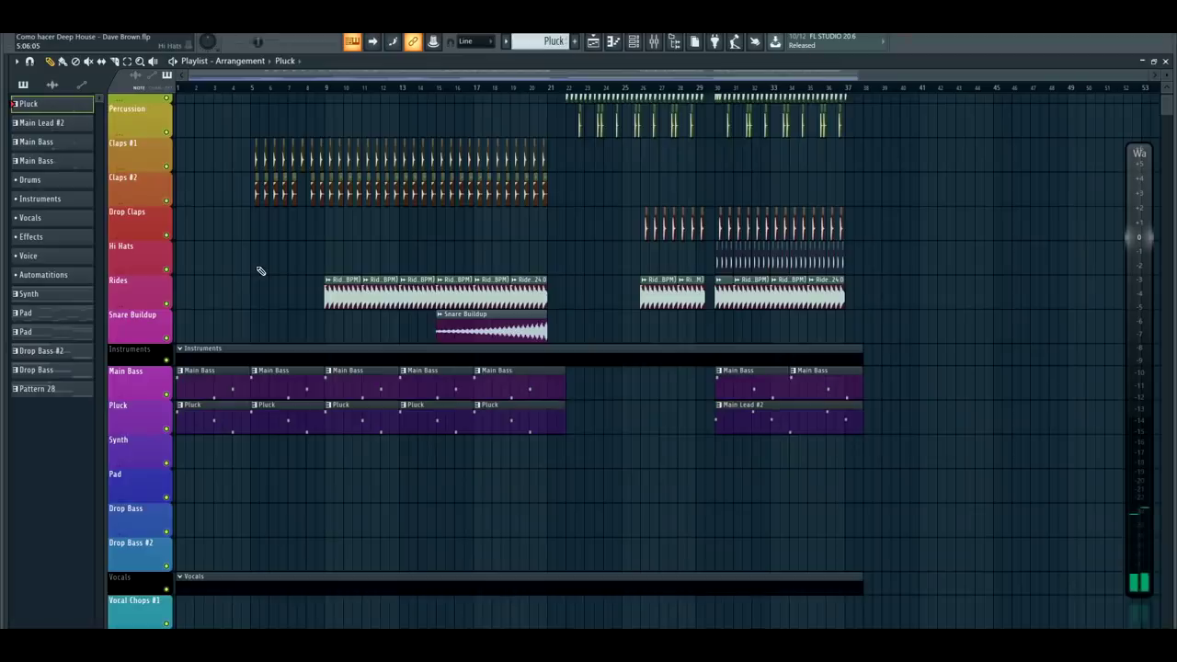
Step: Place the Synth clips on the Synth track at bars 9–22, 26–29 and 30–38 and clear the selection
scroll(428, 422, down, 2)
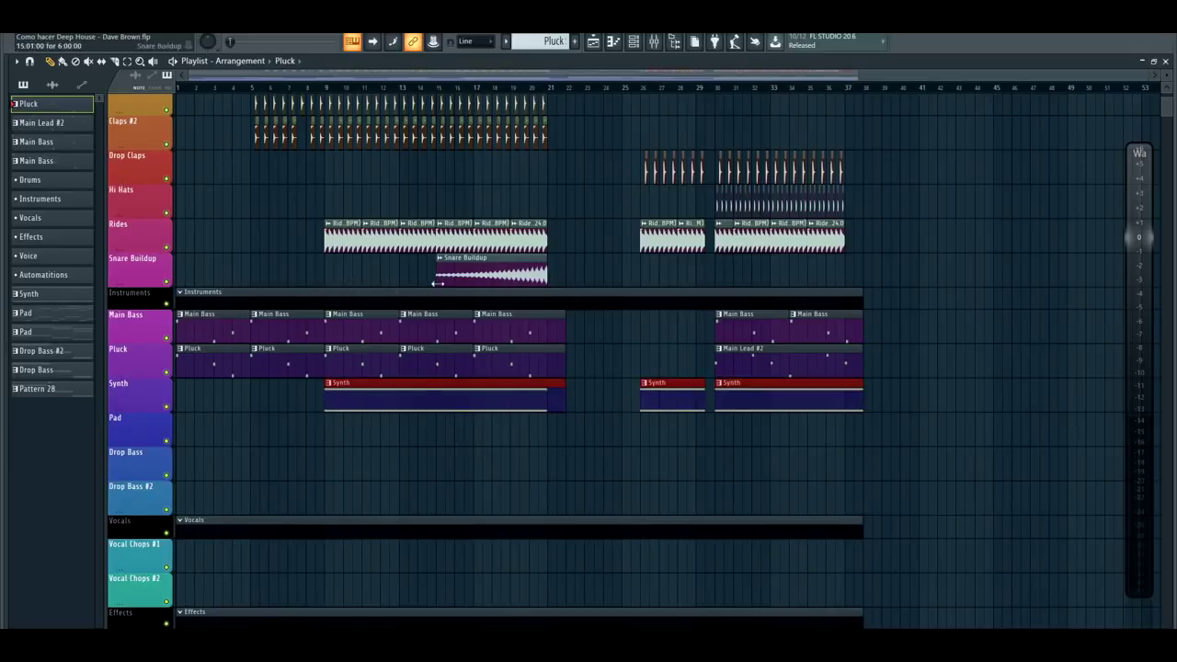
drag(435, 281, 335, 281)
drag(442, 279, 549, 282)
ctrl+click(581, 285)
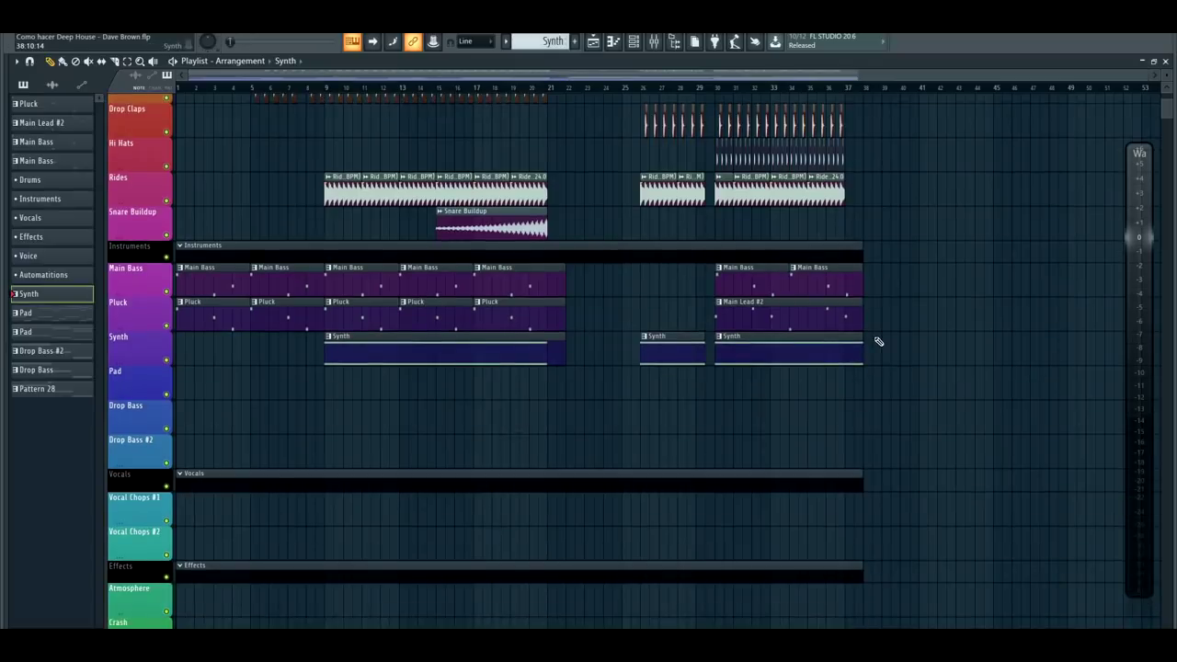
Step: Paste the Pad clips onto the Pad track at bars 9–22 and 30–38
key(ctrl+v)
drag(285, 393, 427, 408)
mouse_move(321, 420)
mouse_down()
mouse_move(398, 399)
mouse_move(471, 417)
mouse_move(525, 396)
mouse_move(552, 405)
mouse_up()
click(585, 438)
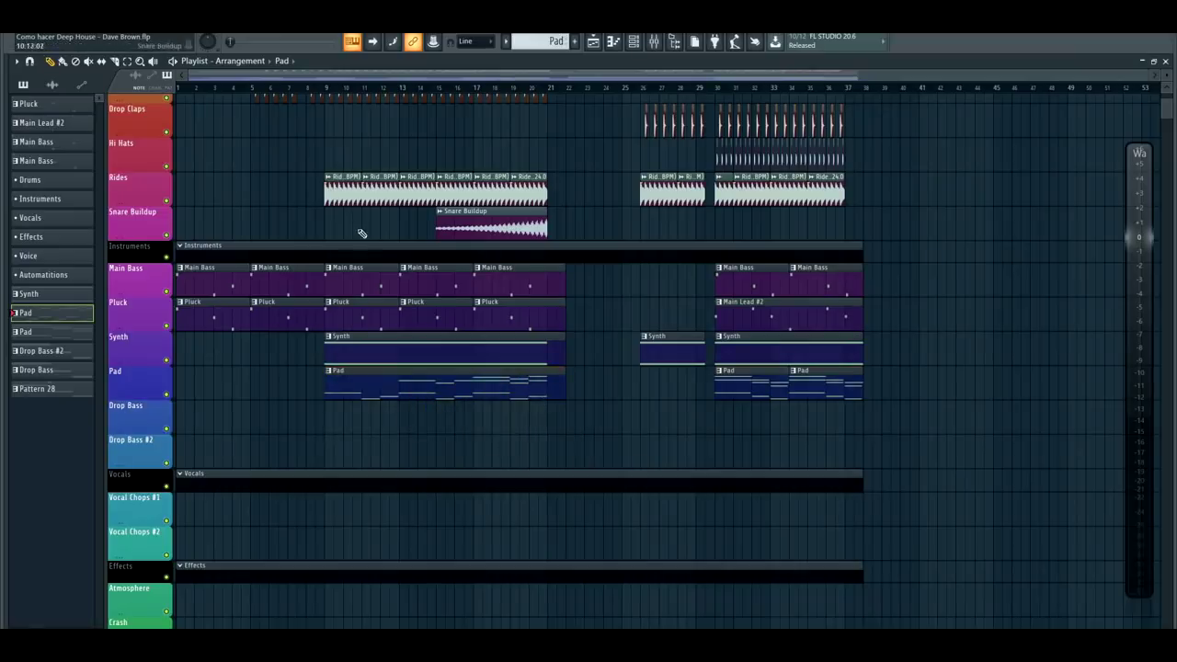
Step: Review the long Pad clip's notes in the piano roll while it plays, and close the piano roll
drag(372, 230, 539, 234)
ctrl+click(591, 231)
scroll(558, 149, up, 4)
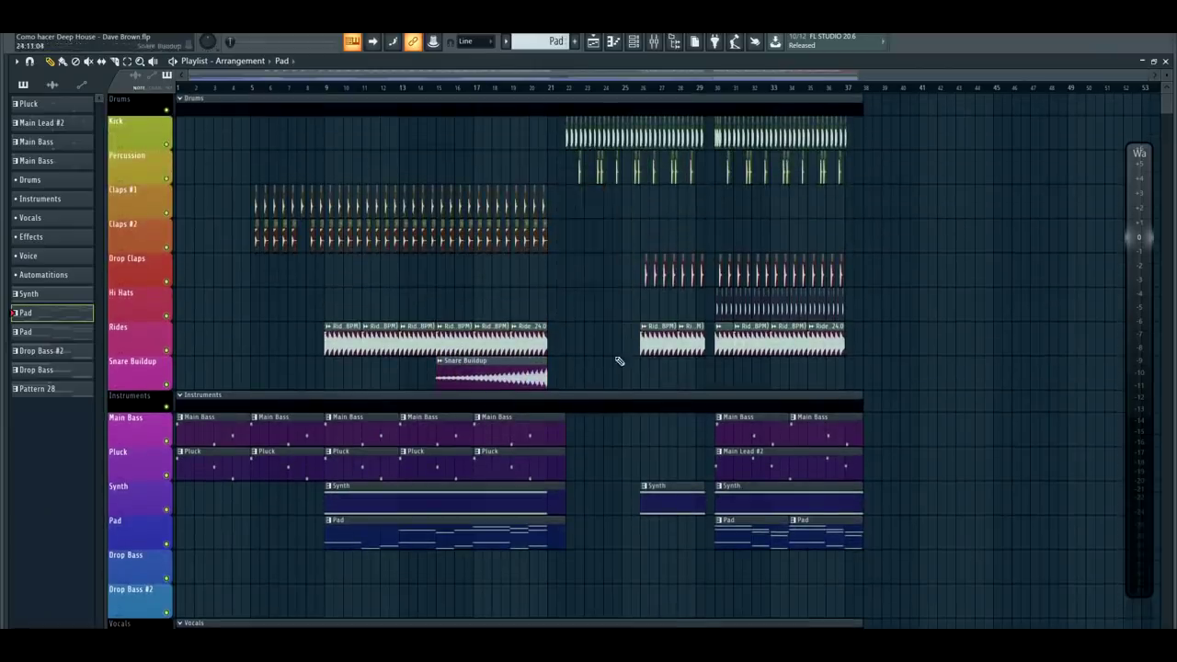
scroll(620, 360, down, 4)
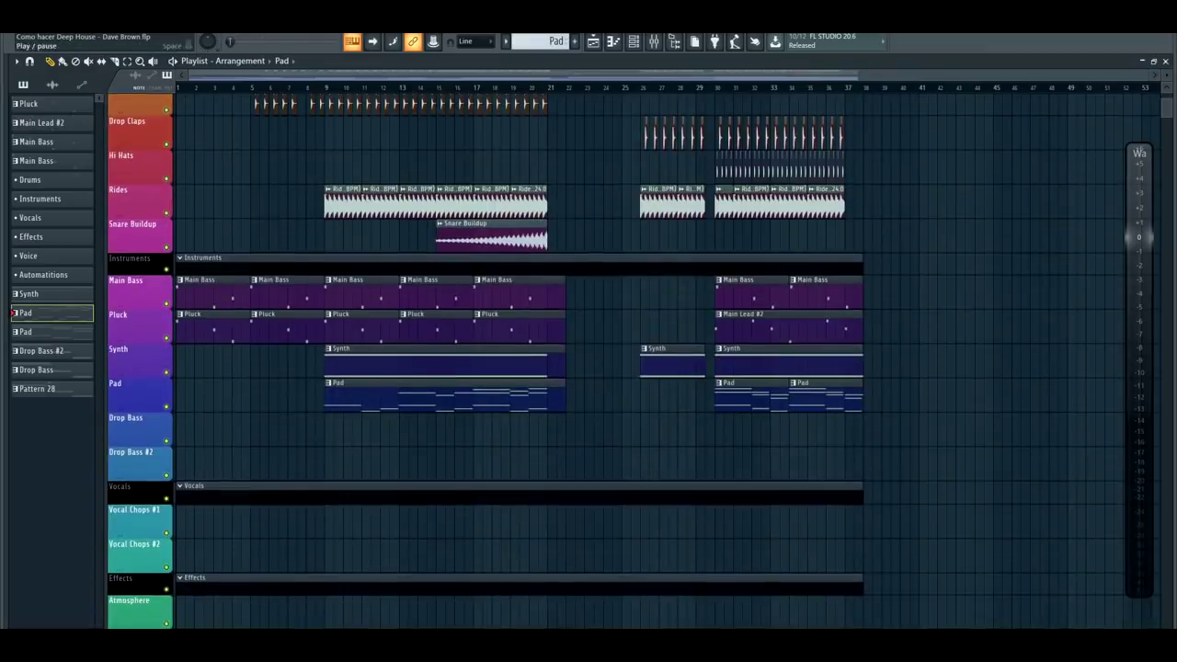
double_click(435, 409)
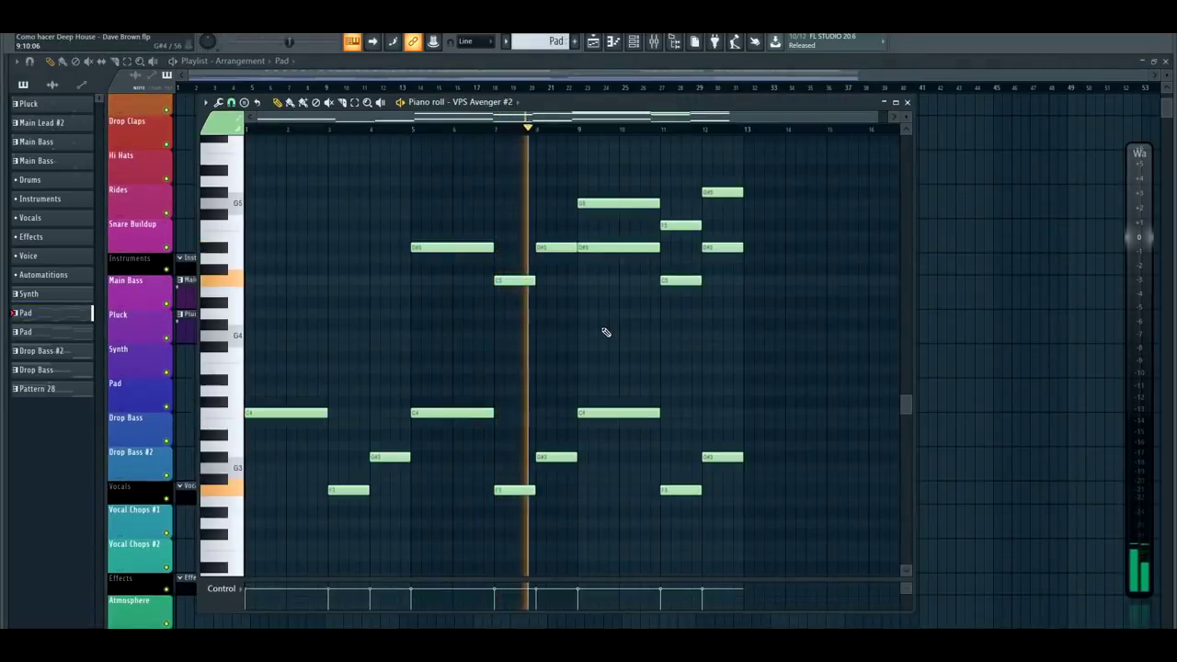
click(908, 103)
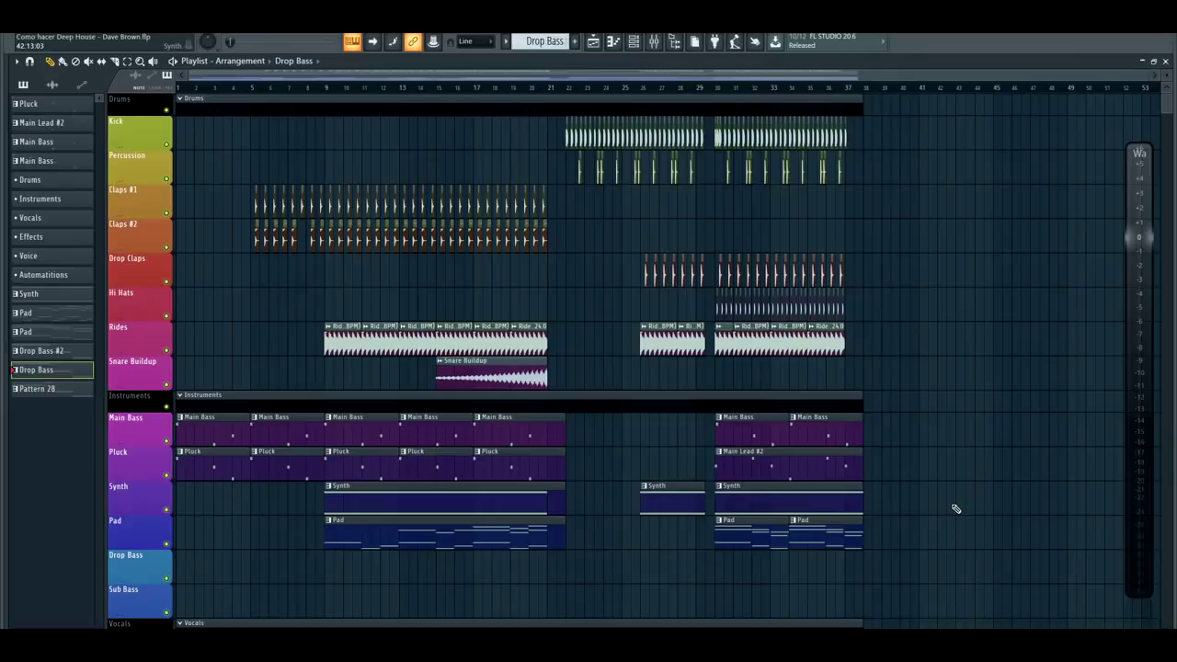
Step: Paste the Drop Bass #2 clips onto the Drop Bass track at bars 22–29 and 30–38 and make Drop Bass #2 the active pattern
key(ctrl+v)
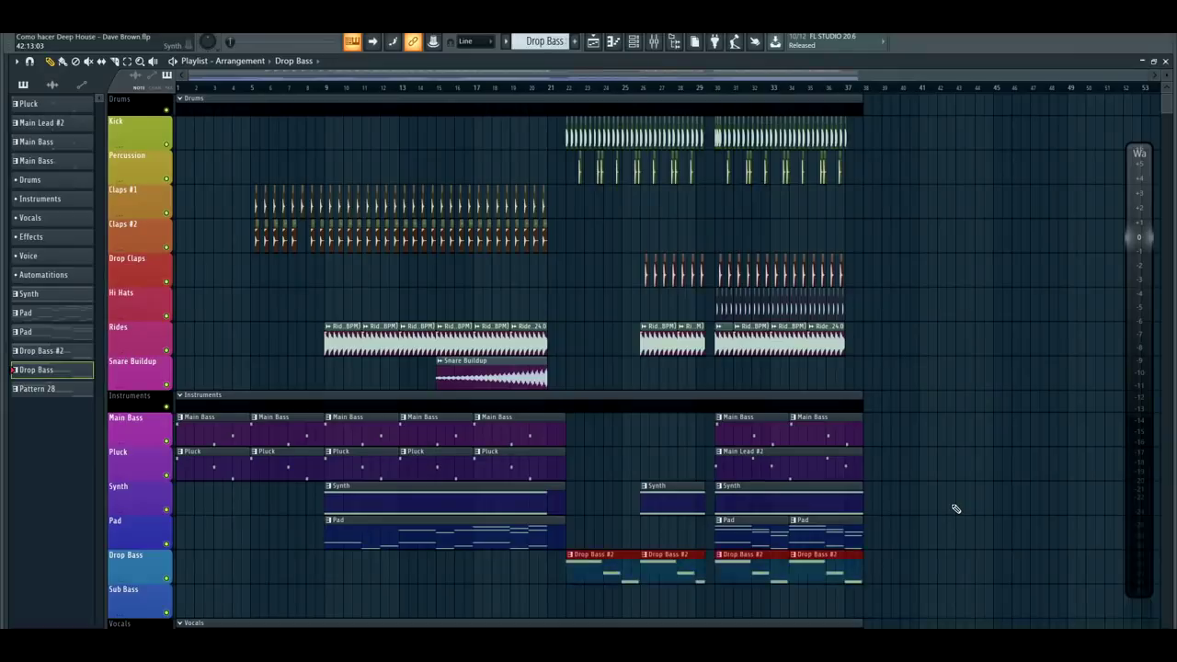
click(633, 547)
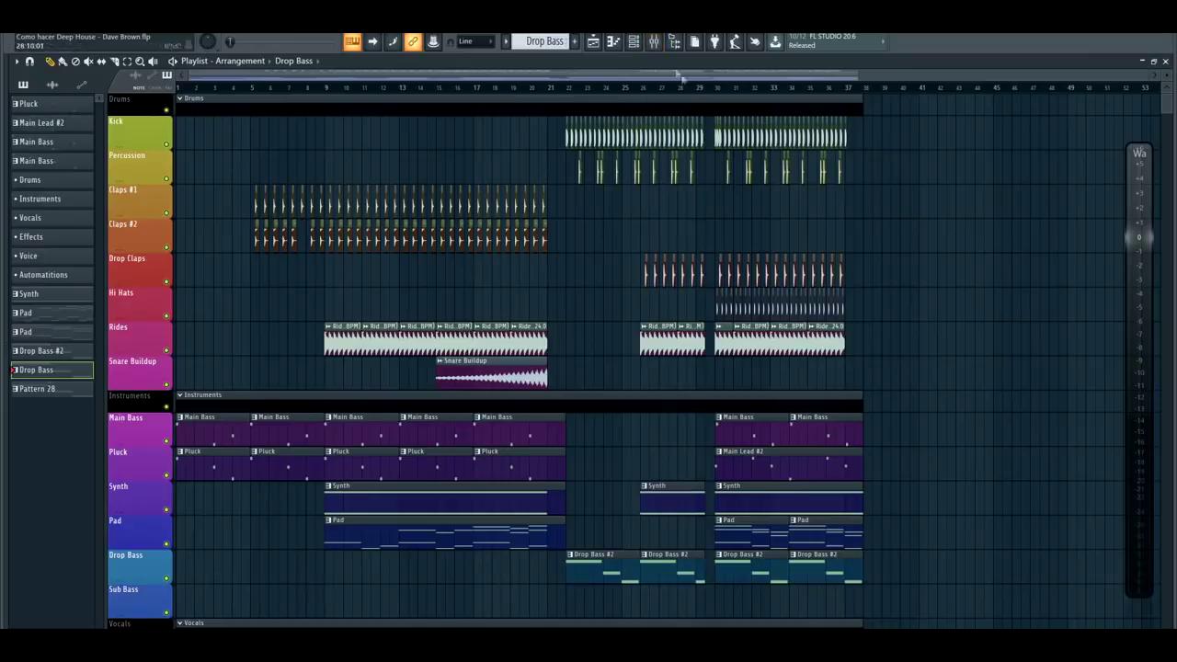
click(598, 557)
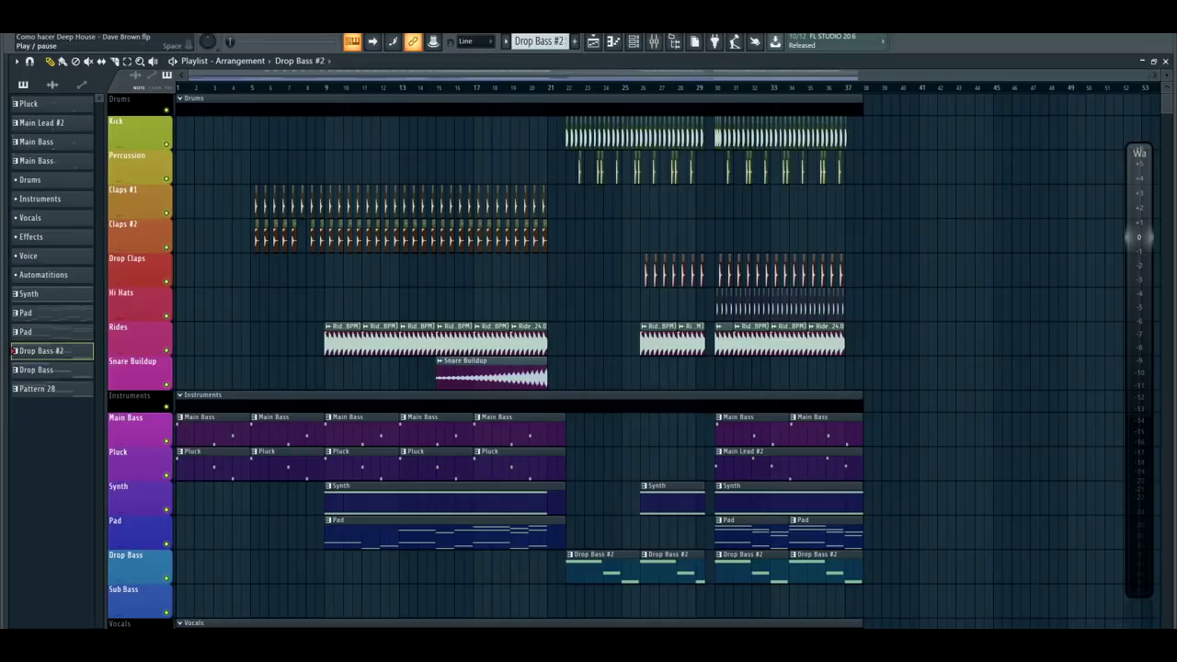
Step: Examine the Drop Bass mixer track's effects: Fruity Parametric EQ 2, Fruity Reeverb 2, Soundgoodizer, Kickstart and Maximus
click(654, 42)
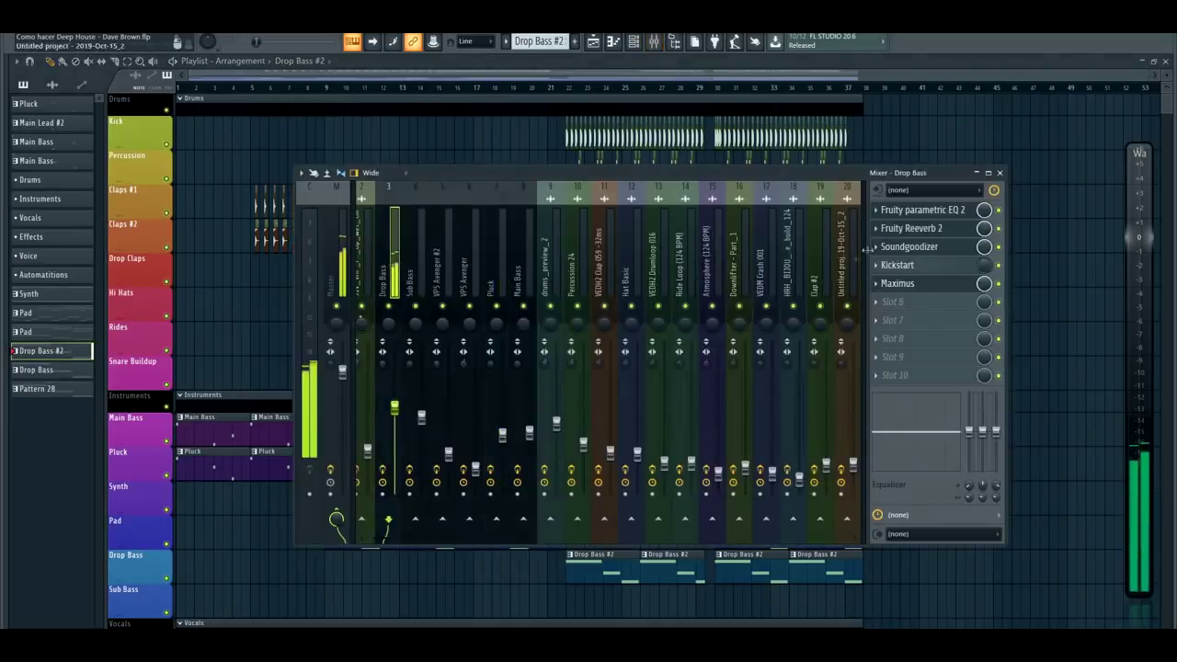
click(920, 210)
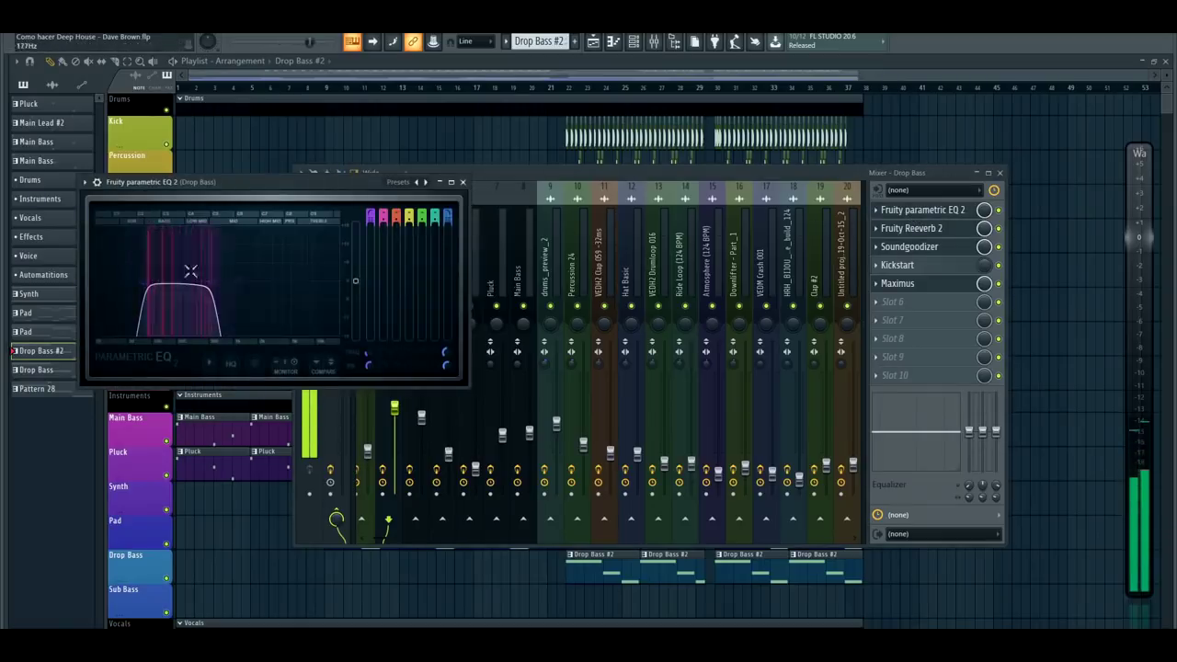
click(920, 229)
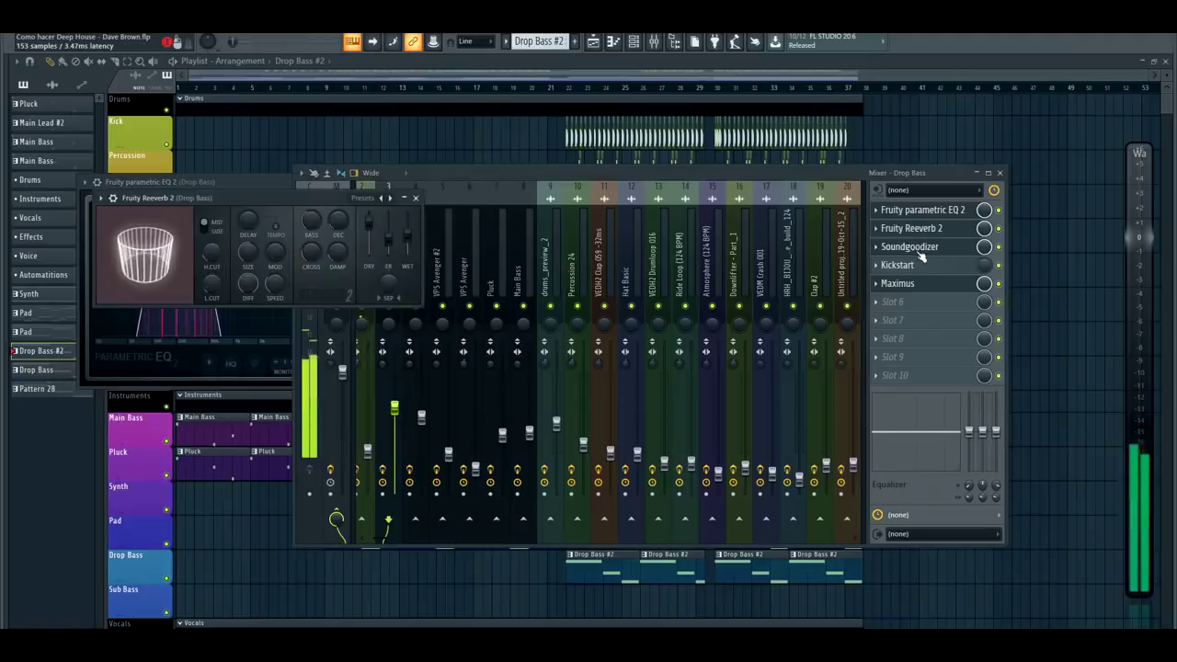
click(920, 248)
click(925, 265)
click(927, 265)
click(929, 266)
click(927, 284)
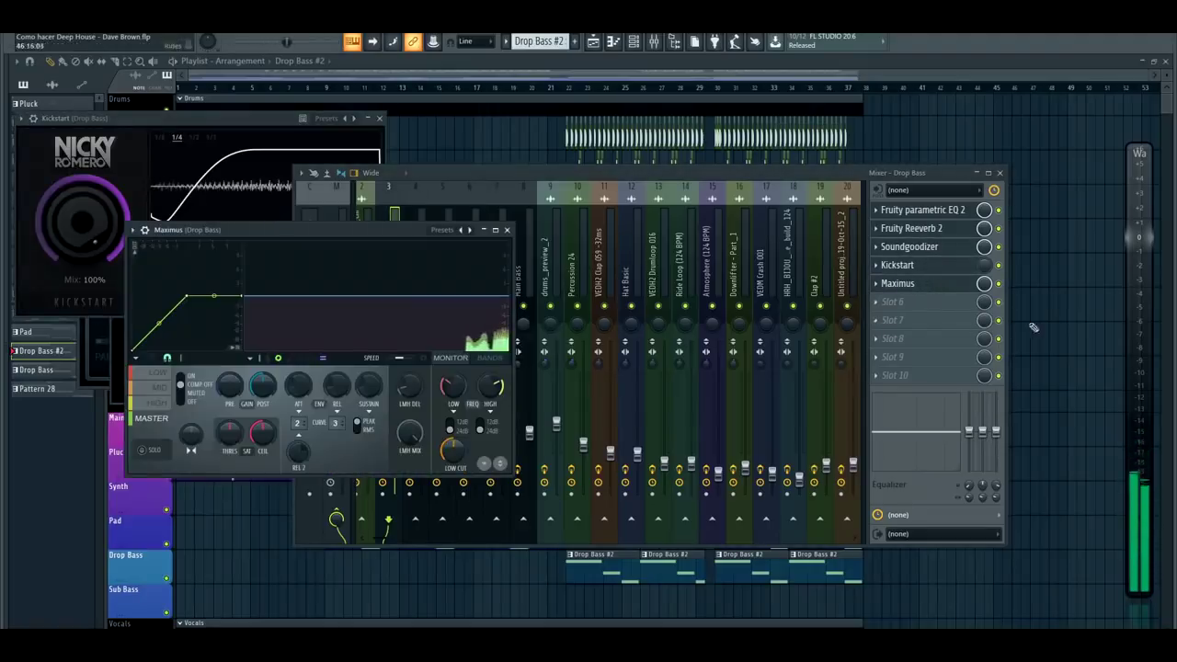
click(134, 230)
mouse_move(150, 276)
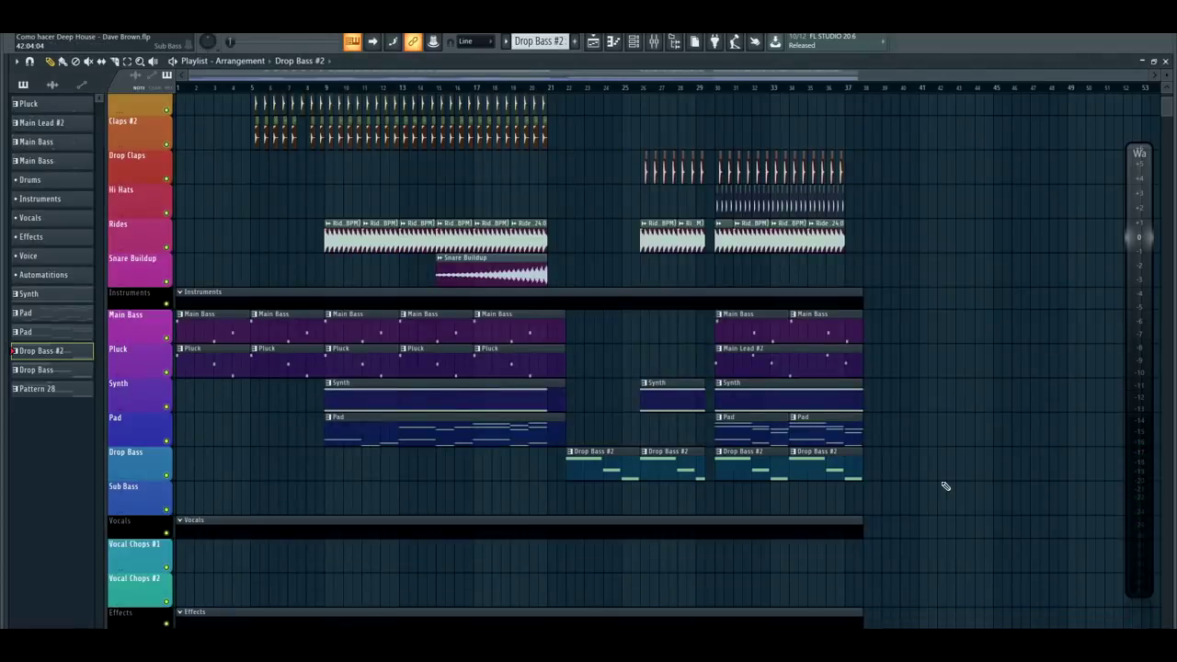
Step: Paste the Drop Bass clips onto the Sub Bass track at bars 22–29 and 30–38
key(ctrl+v)
drag(217, 498, 603, 508)
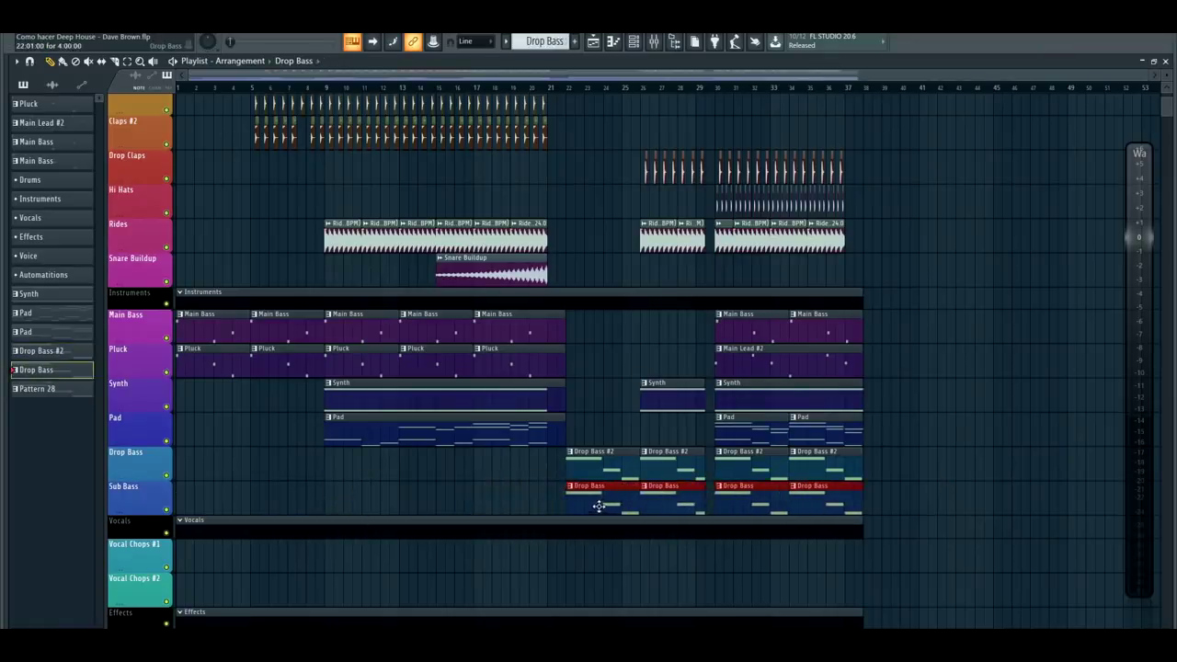
Step: Open the first Drop Bass clip on the Sub Bass track for inspection, close it and clear the clip selection
double_click(599, 507)
click(952, 251)
drag(563, 507, 891, 511)
ctrl+click(905, 510)
click(890, 511)
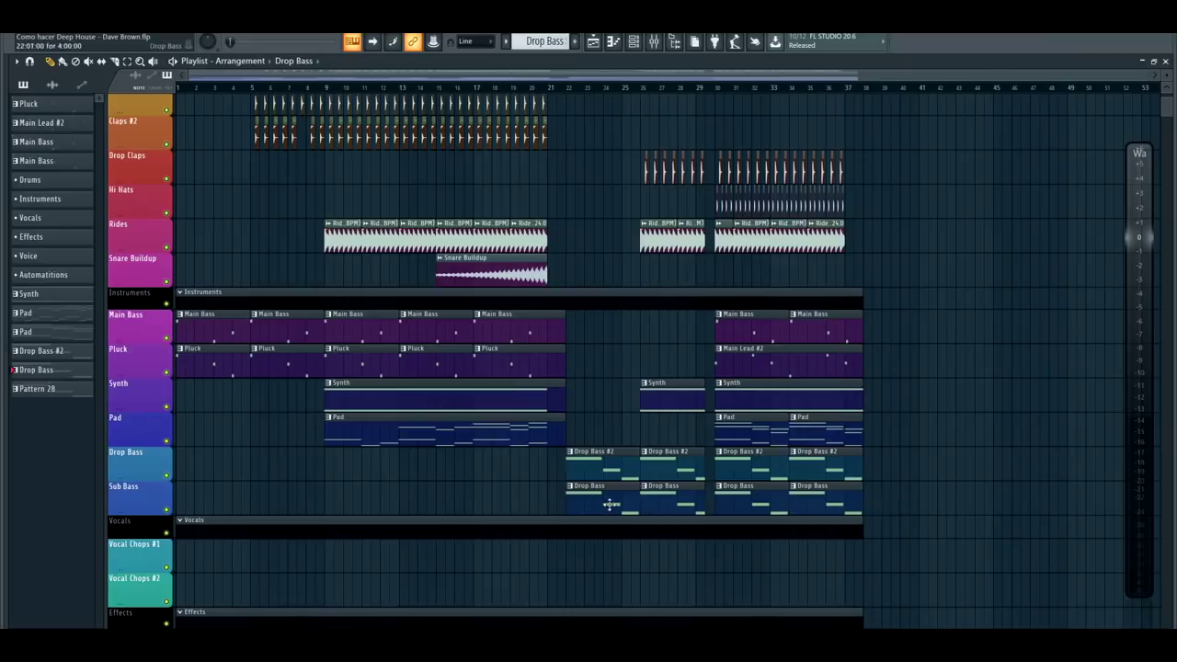
Step: Play the Drop Bass pattern and examine the Sub Bass mixer track's Fruity Parametric EQ 2, and close the mixer
click(264, 34)
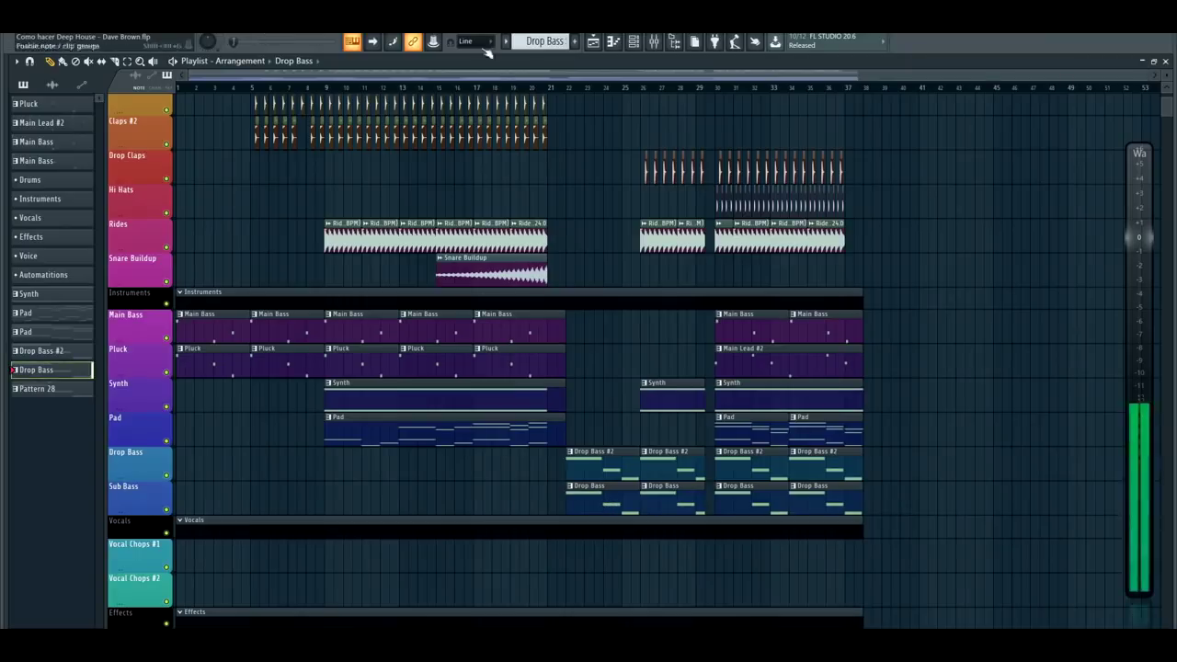
click(654, 42)
click(419, 271)
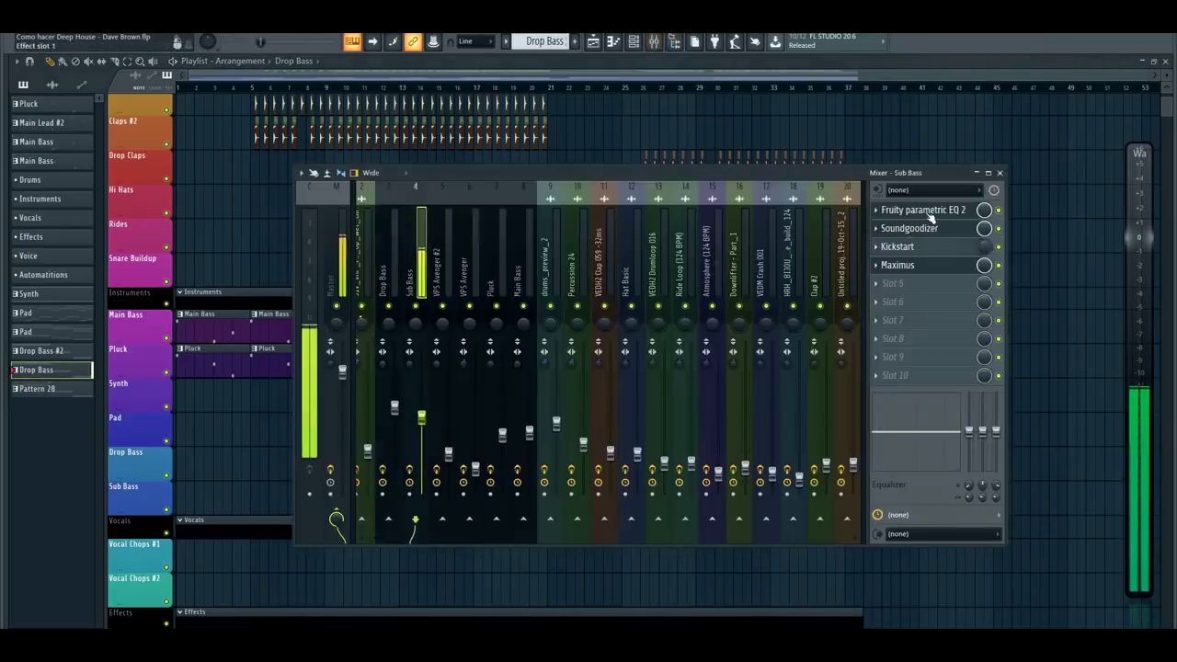
click(927, 212)
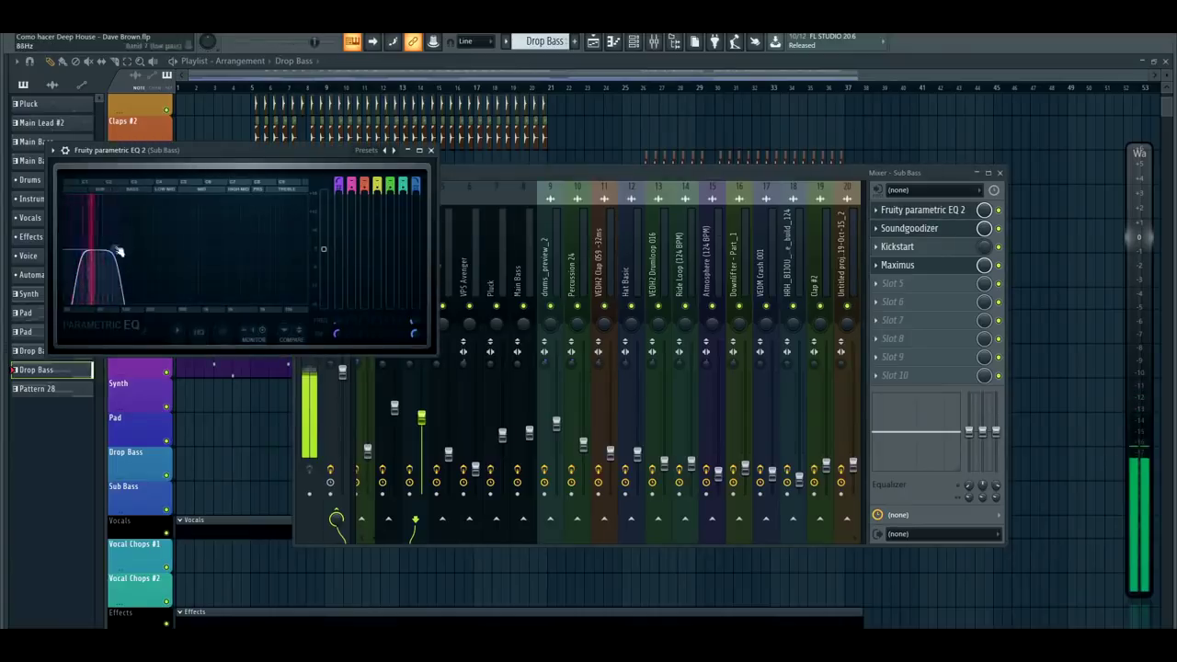
click(689, 132)
Step: Place Vocal Chops #1 clips at bars 22–38 and a Vocal Chops #2 clip at bars 30–38 on their vocal tracks
scroll(884, 426, up, 3)
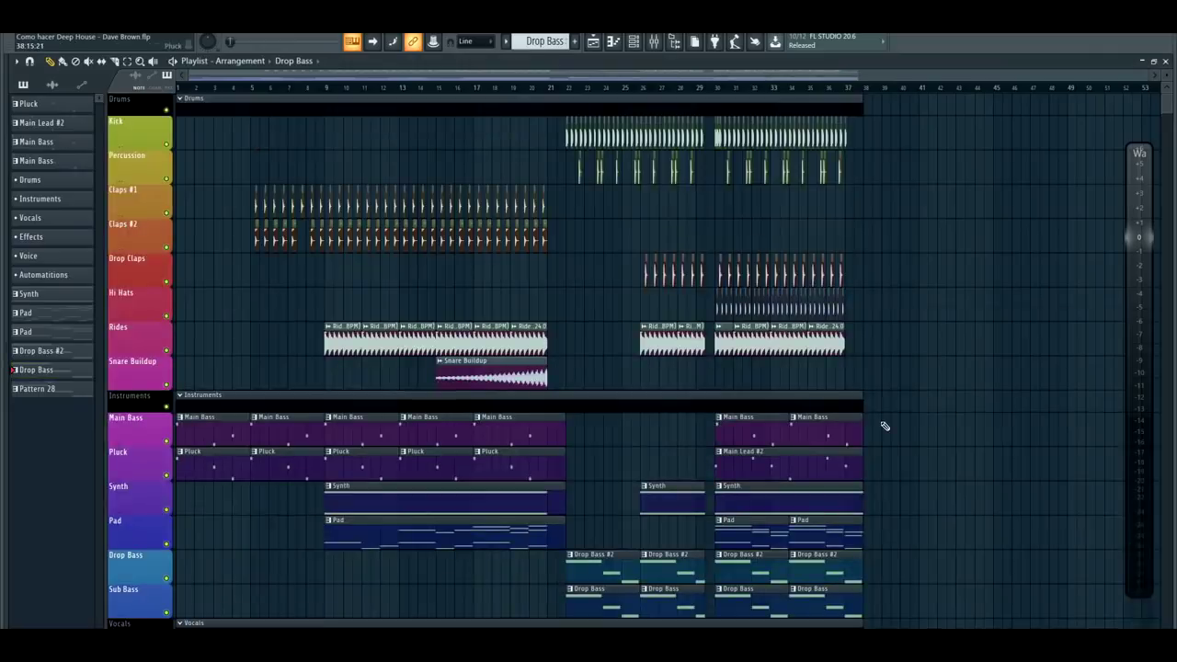
scroll(885, 425, down, 4)
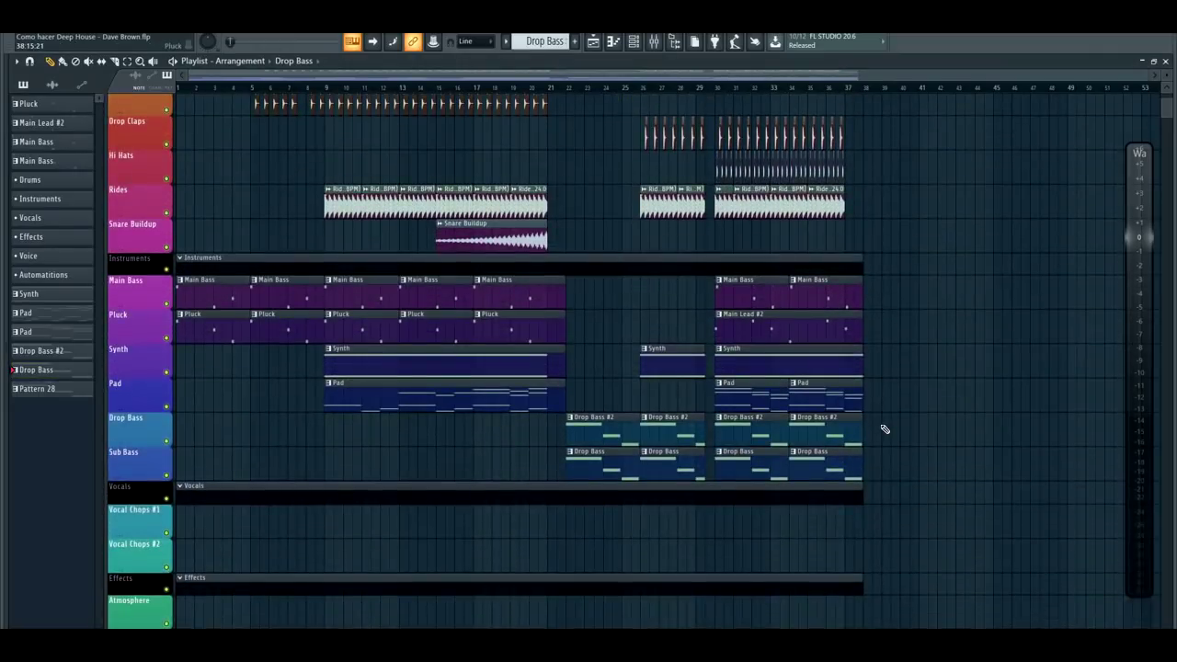
scroll(885, 429, up, 4)
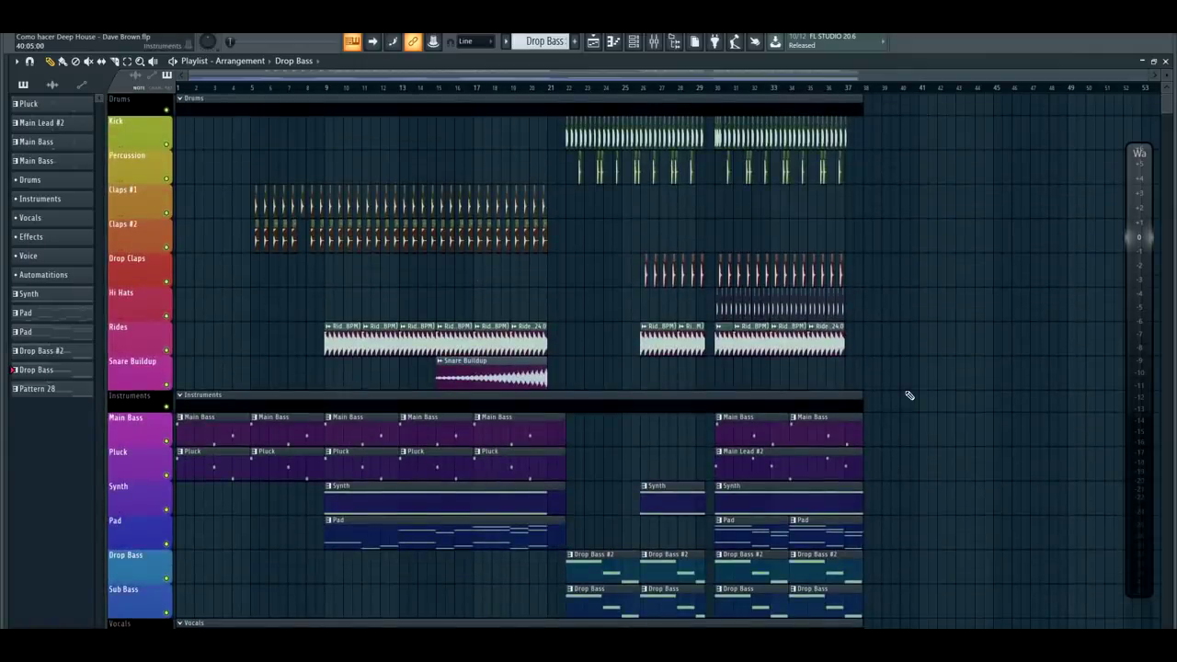
scroll(877, 384, down, 6)
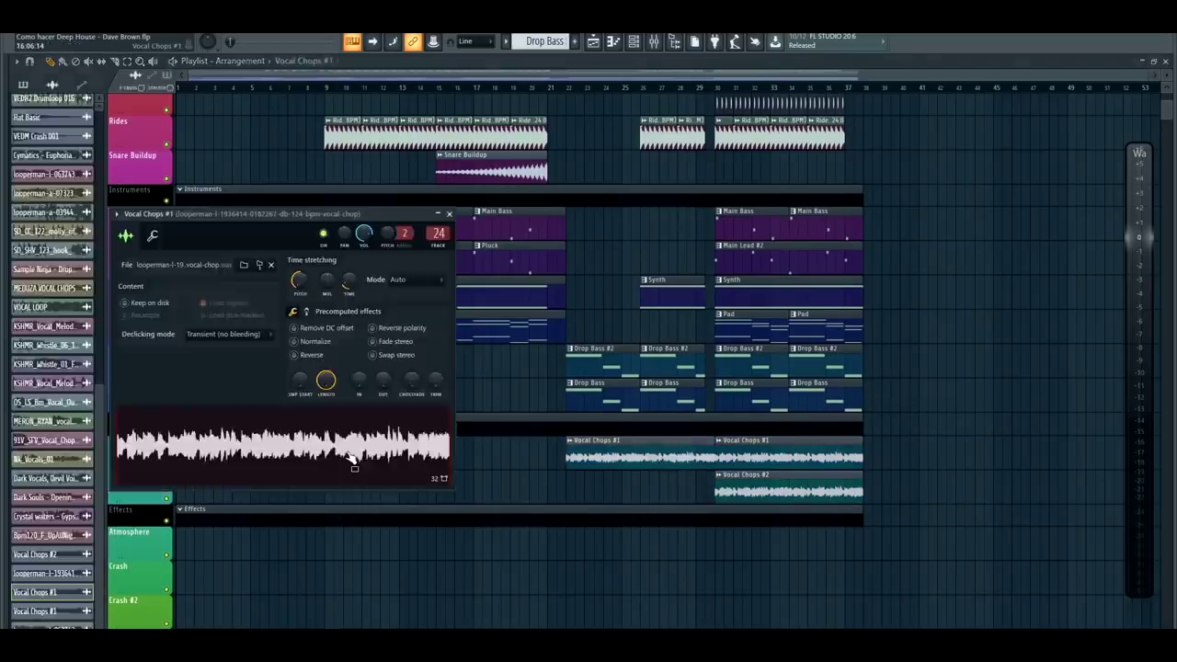
Step: Audition the Vocal Chops #1 and Vocal Chops #2 samples and close their channel windows
click(353, 458)
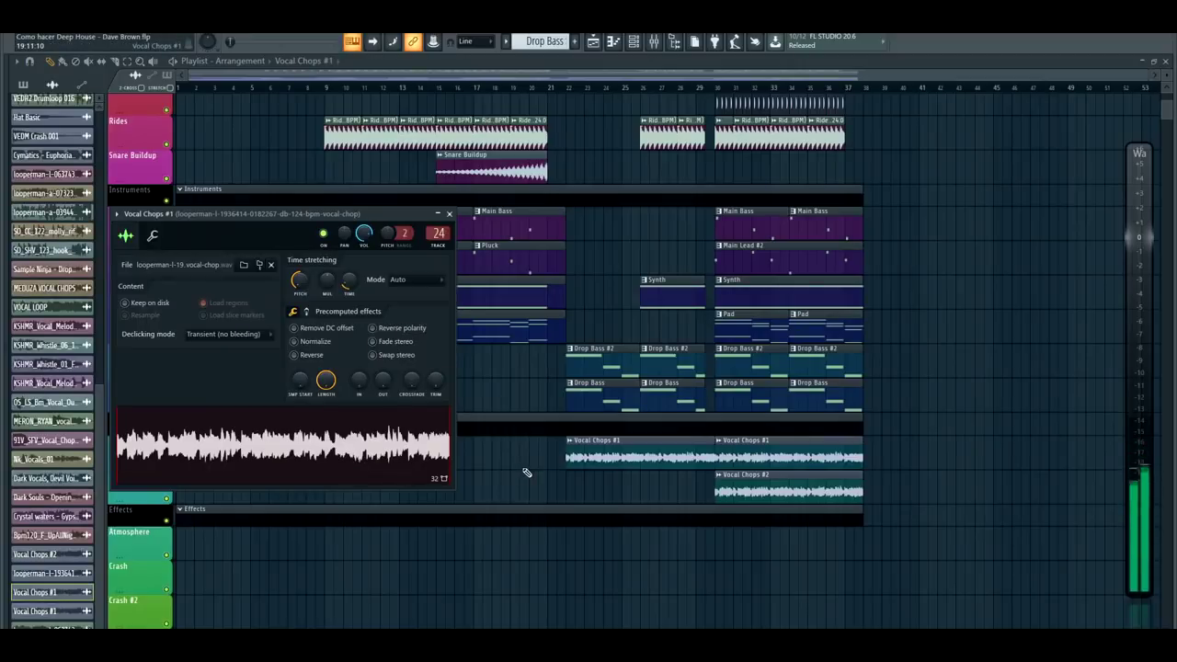
right_click(527, 477)
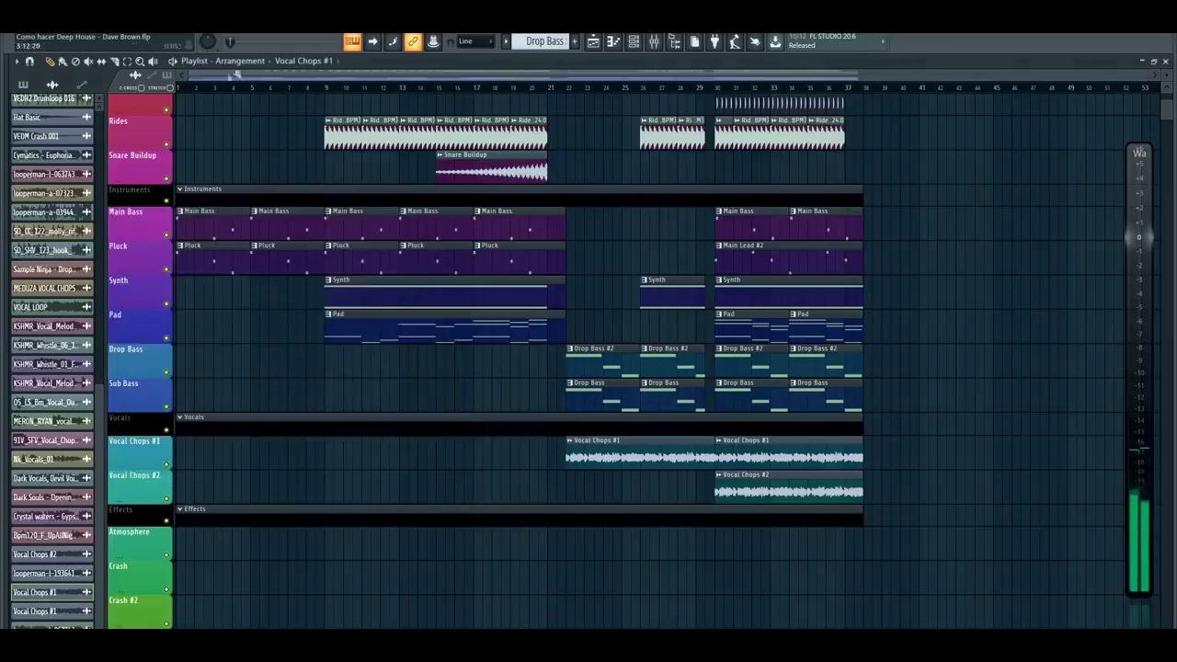
double_click(767, 490)
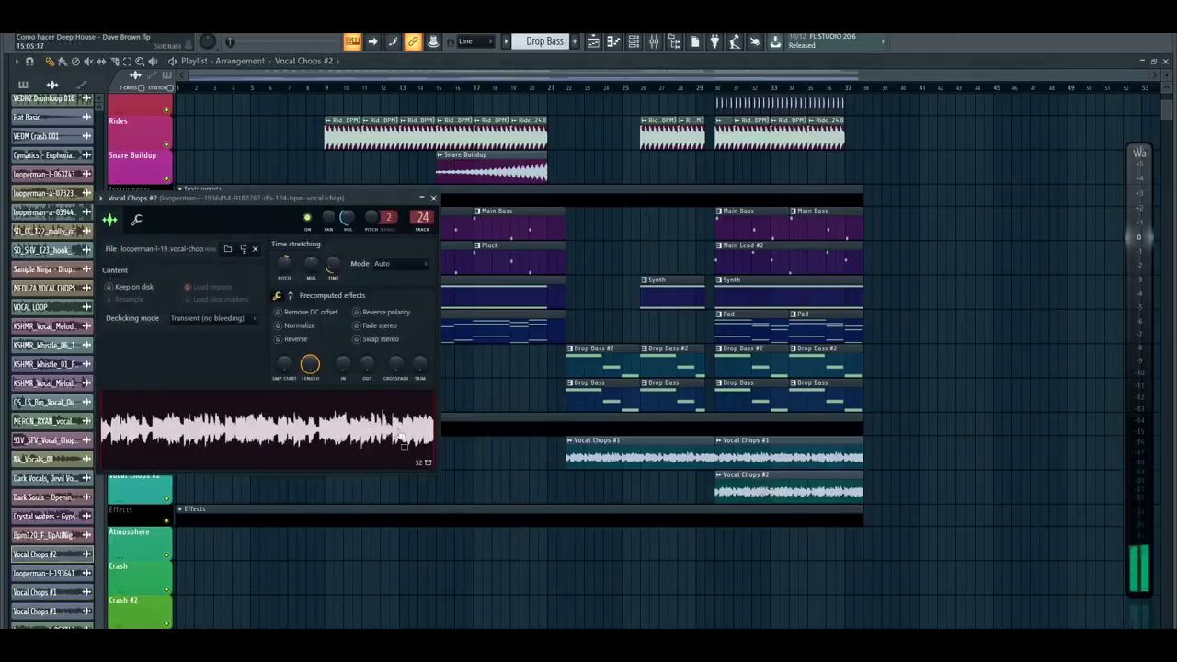
right_click(503, 469)
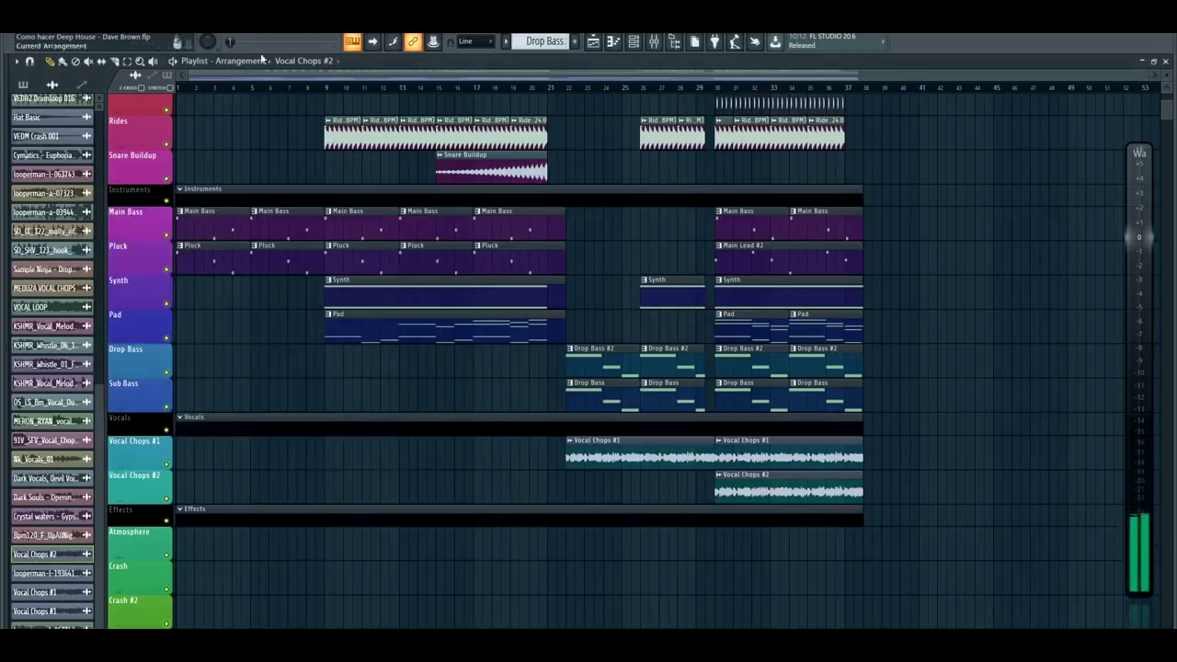
Step: Paste the effects clips onto the Atmosphere to Cymbal Reverse tracks and the automation clips from Track 30 down, and deselect them
scroll(987, 475, up, 5)
scroll(998, 454, down, 3)
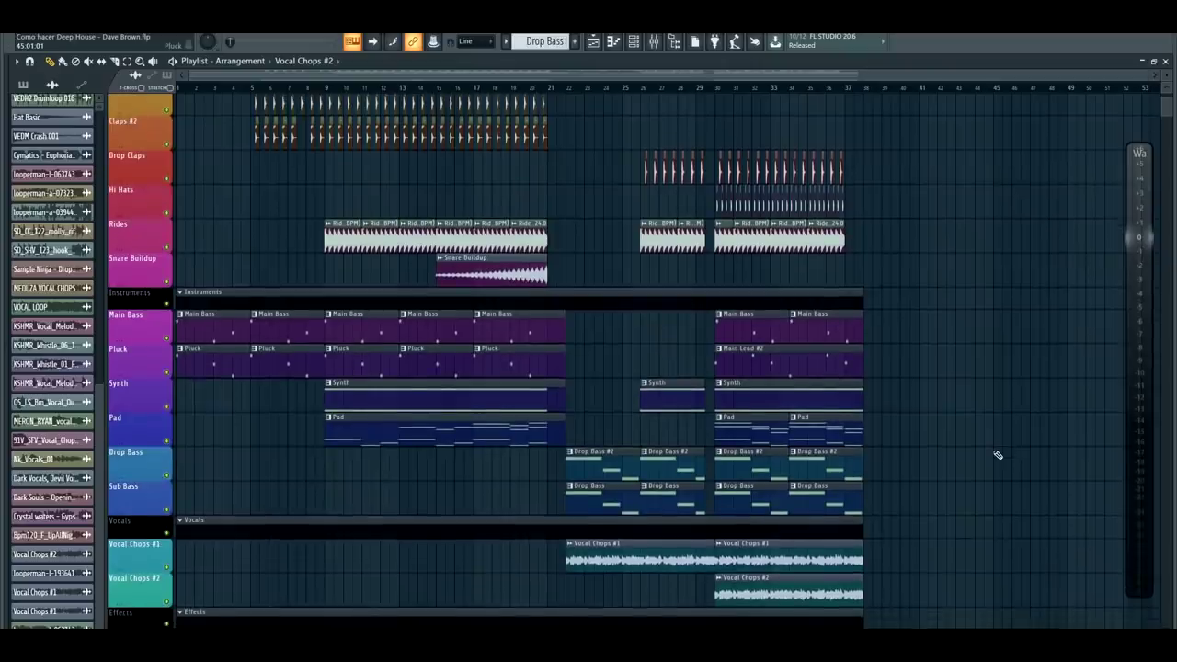
scroll(995, 455, down, 4)
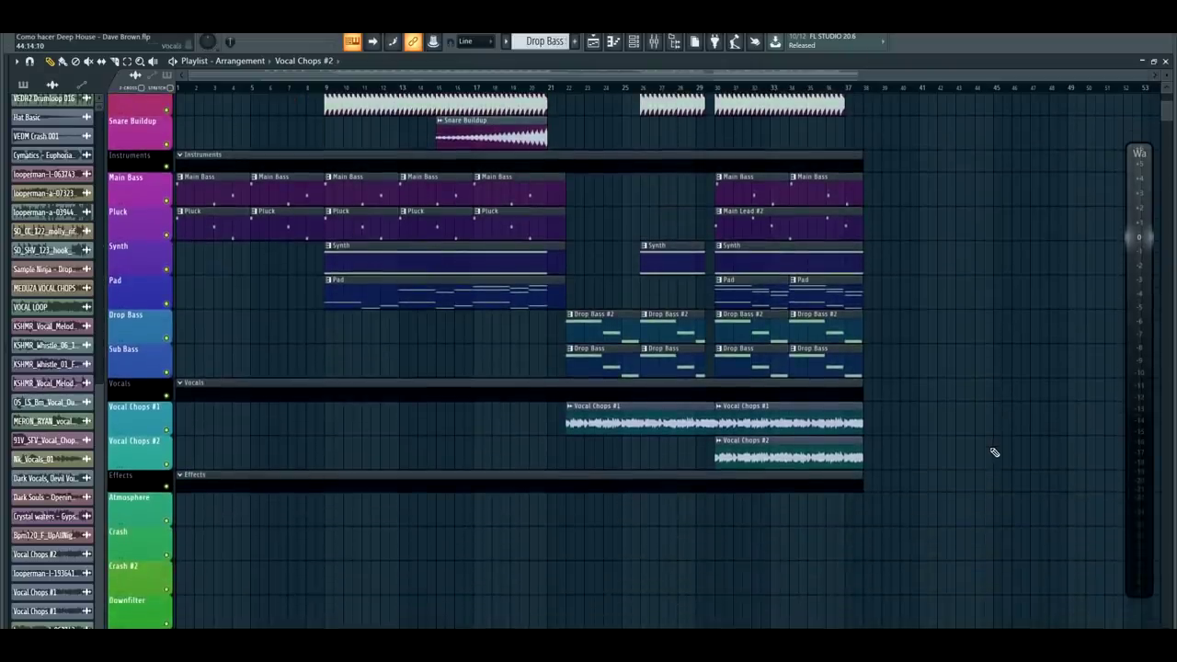
scroll(809, 506, down, 4)
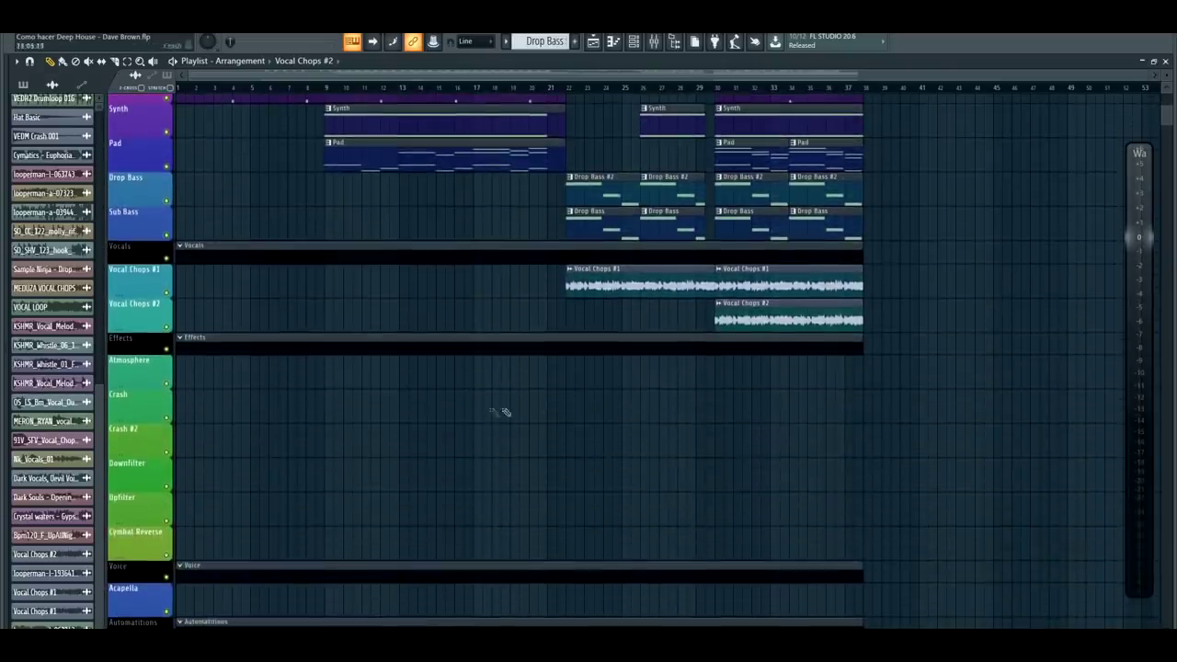
scroll(317, 453, down, 2)
scroll(276, 469, down, 3)
scroll(414, 476, up, 2)
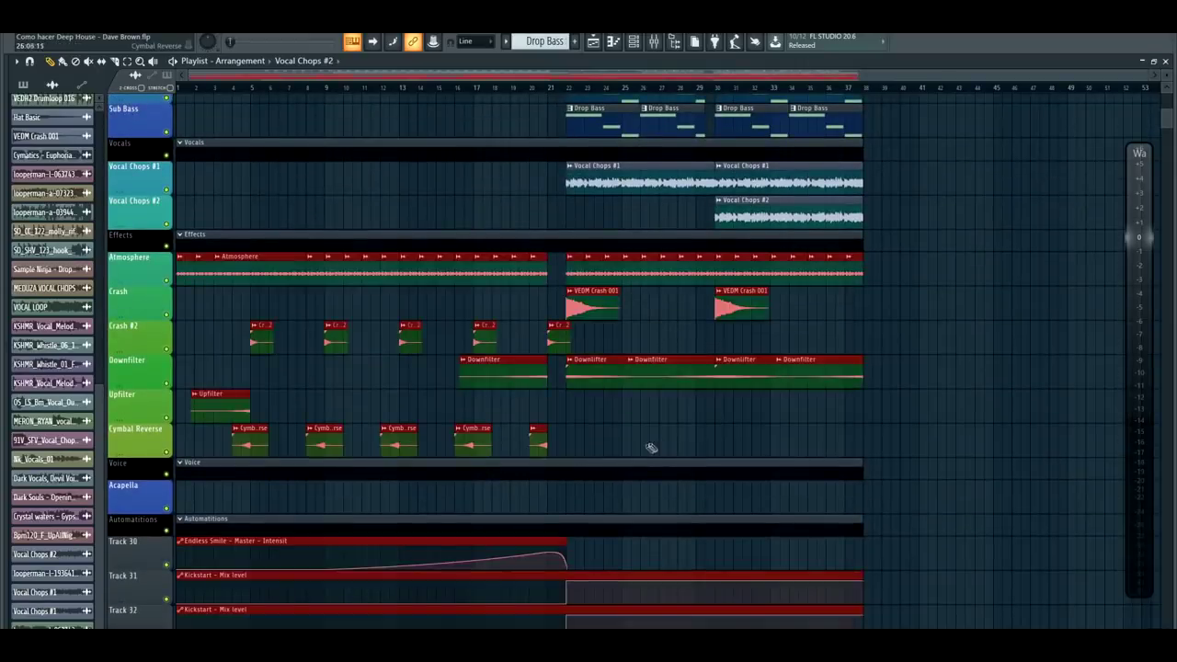
click(655, 446)
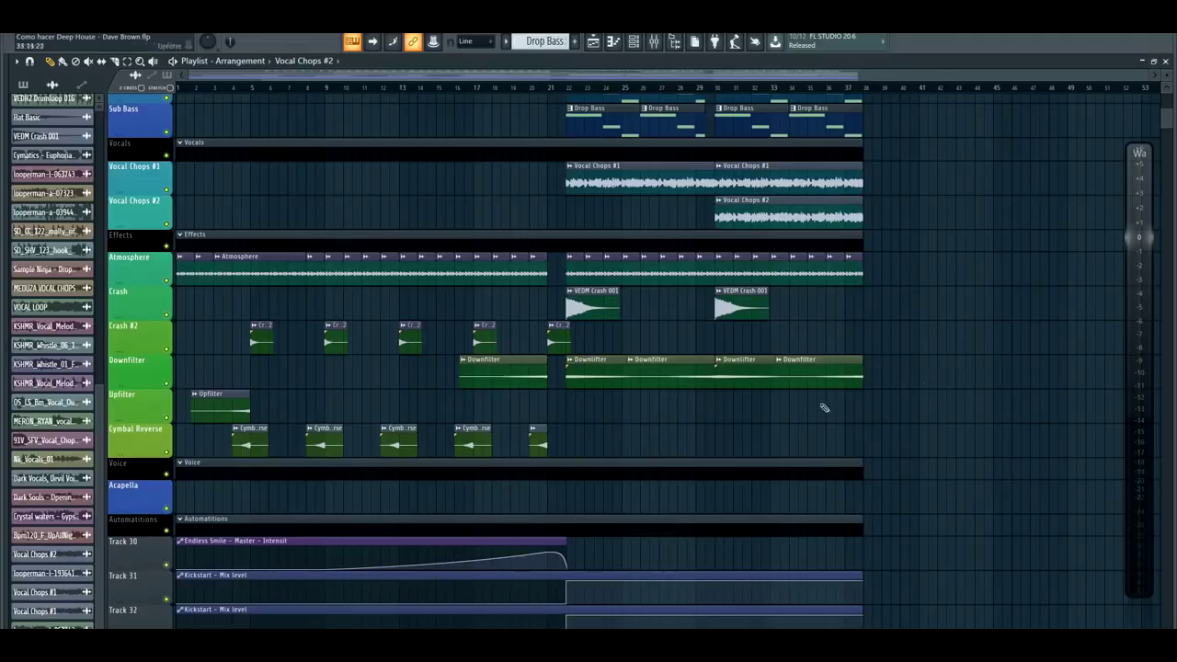
Step: Remove the stray clip after the Atmosphere track's end, audition the Atmosphere sample and close its channel window
mouse_move(887, 279)
mouse_down()
mouse_move(837, 268)
mouse_move(887, 270)
mouse_up()
right_click(910, 272)
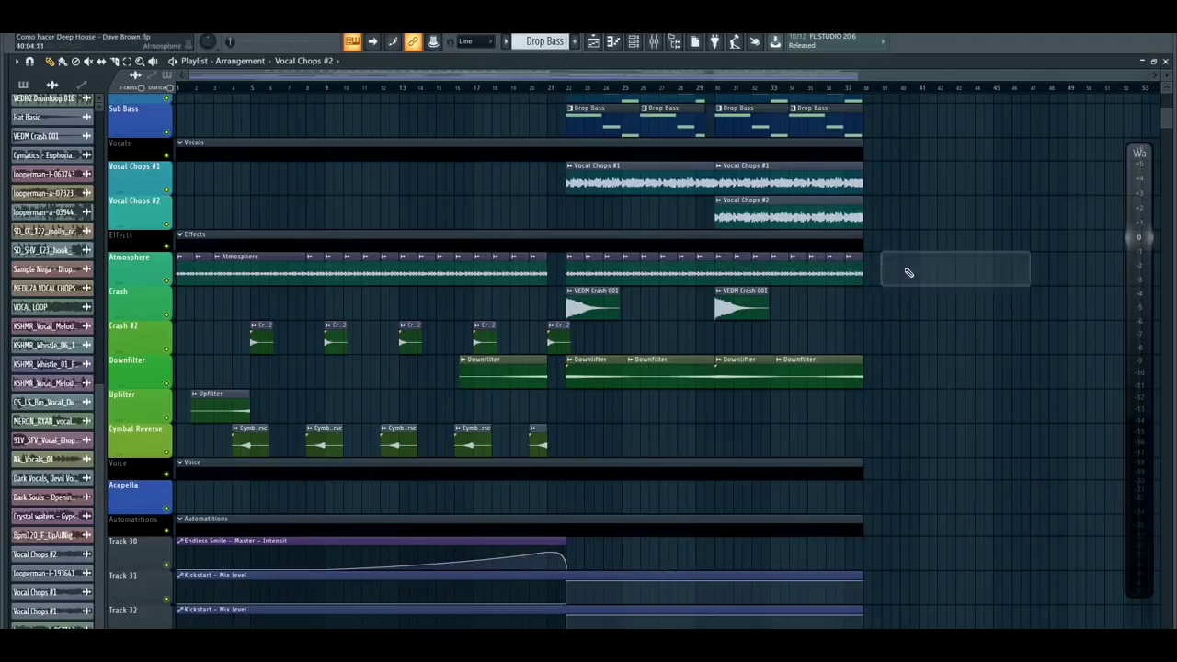
double_click(187, 274)
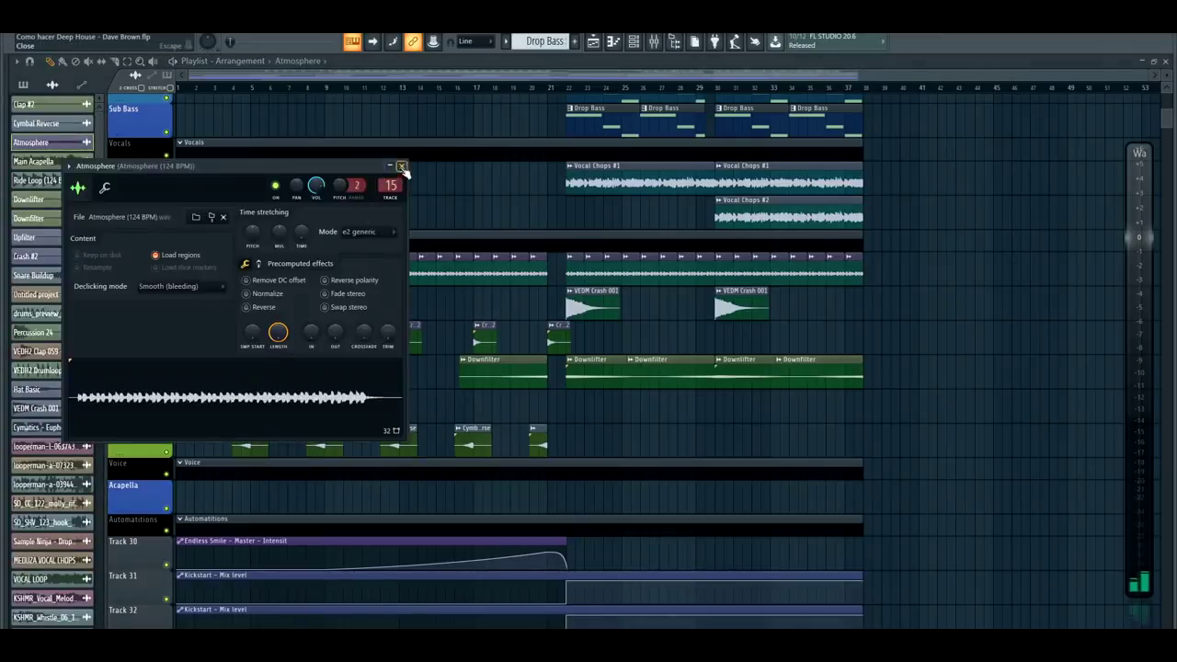
click(402, 168)
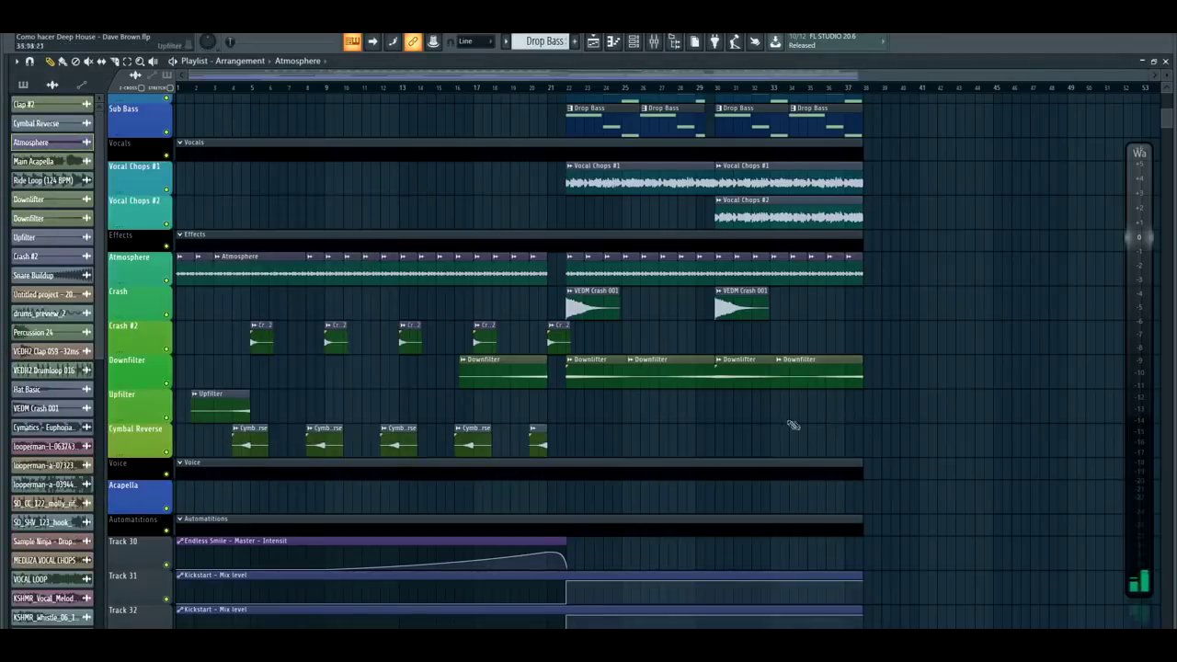
Step: Review the drum, instrument, vocal and effects tracks in the playlist and play the arrangement from the start
scroll(782, 416, up, 10)
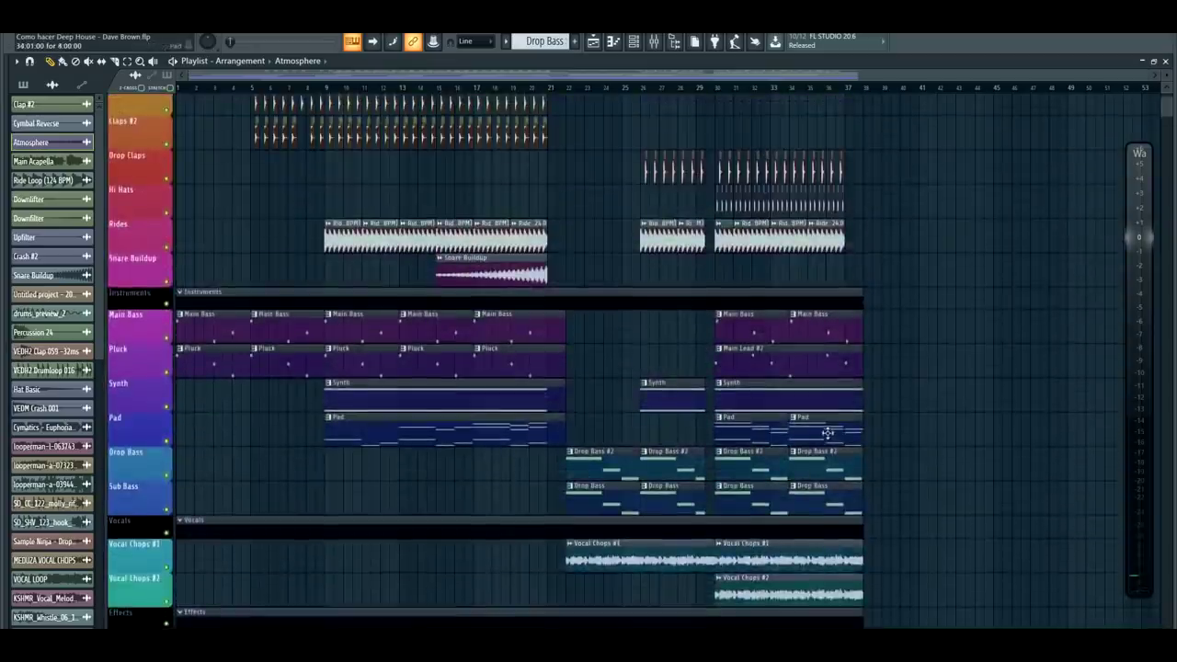
scroll(783, 417, down, 9)
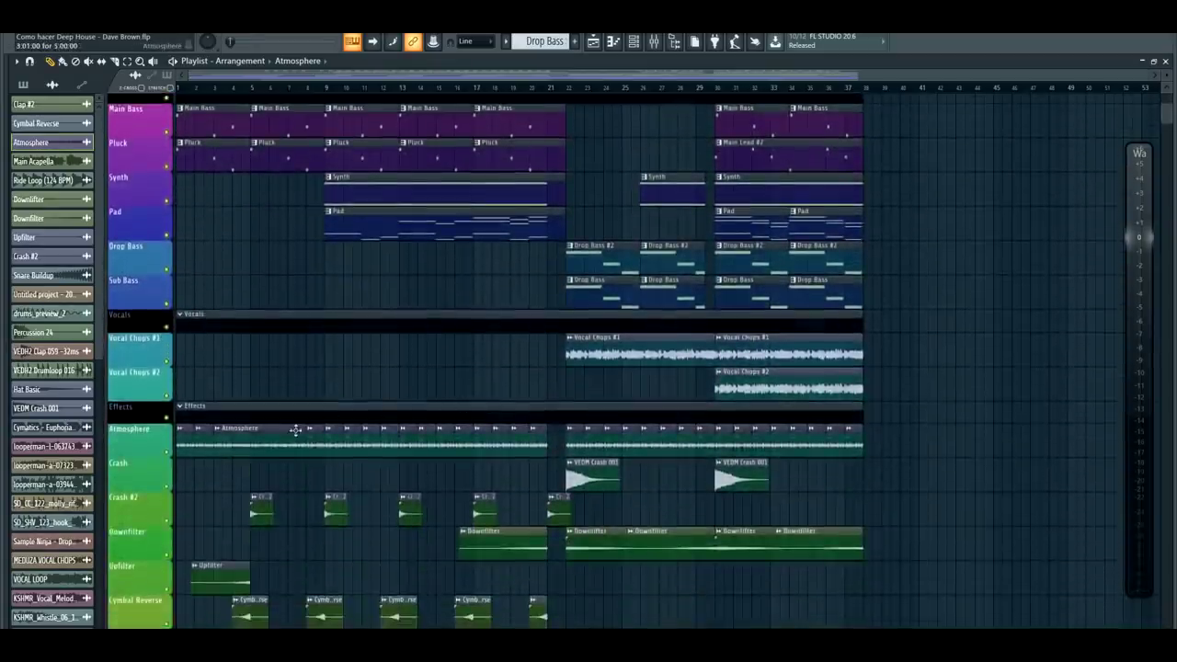
scroll(296, 434, up, 8)
scroll(299, 436, up, 1)
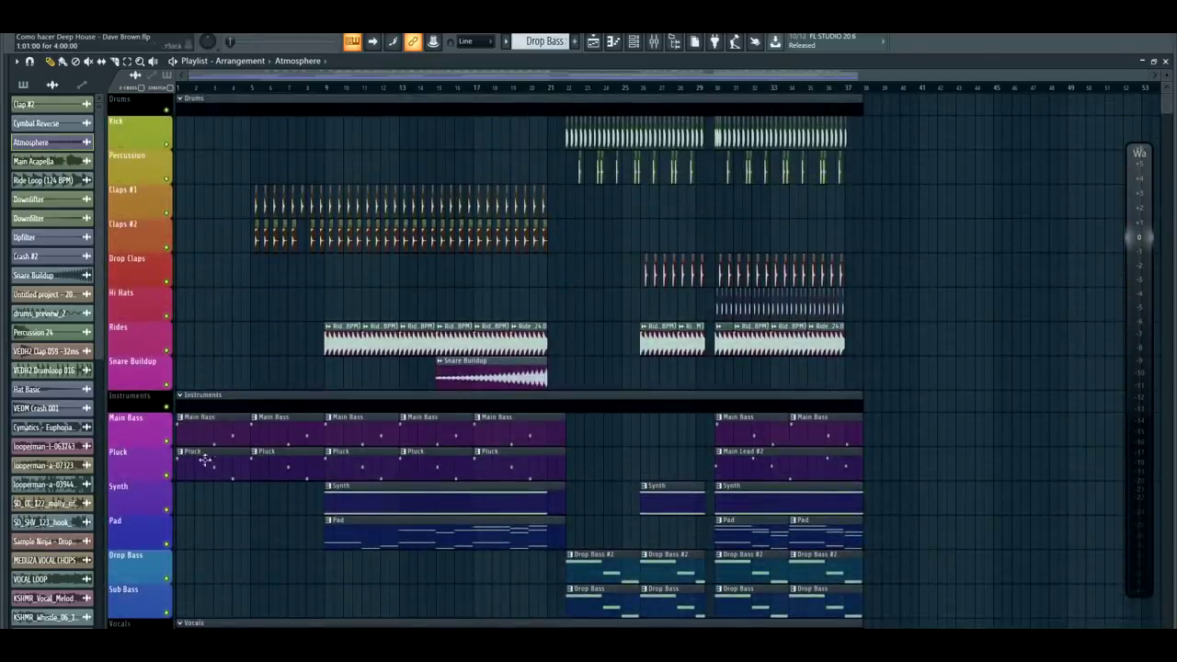
scroll(220, 450, down, 7)
scroll(278, 494, up, 7)
key(space)
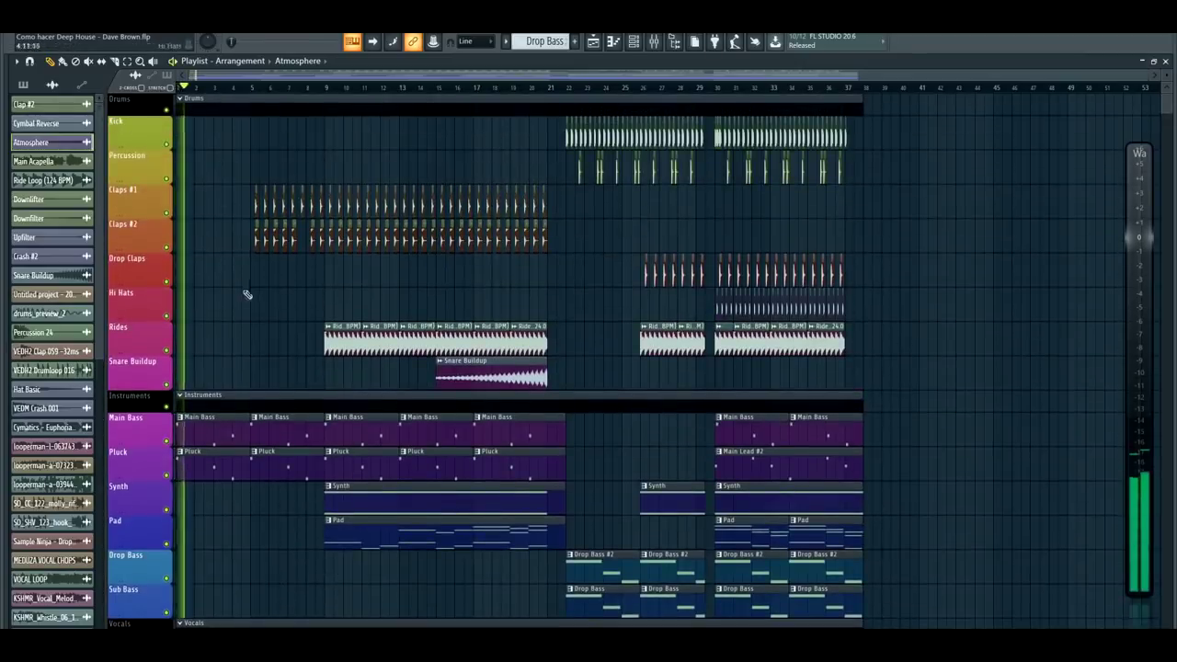
scroll(239, 314, down, 4)
scroll(243, 318, down, 4)
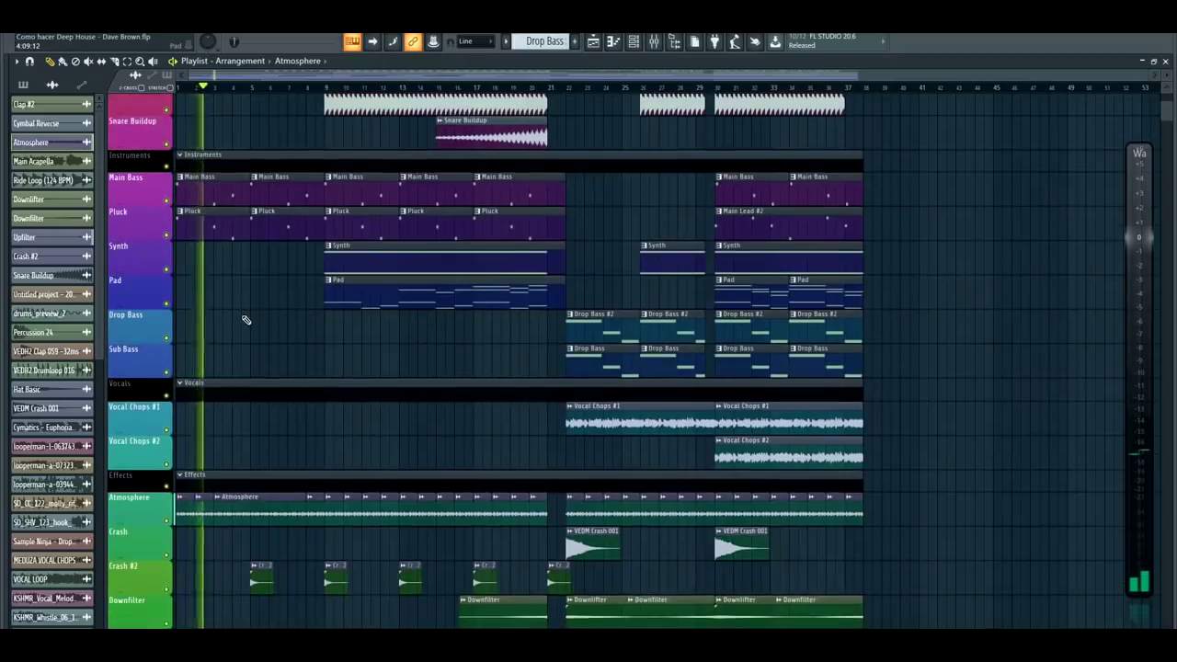
scroll(642, 308, down, 10)
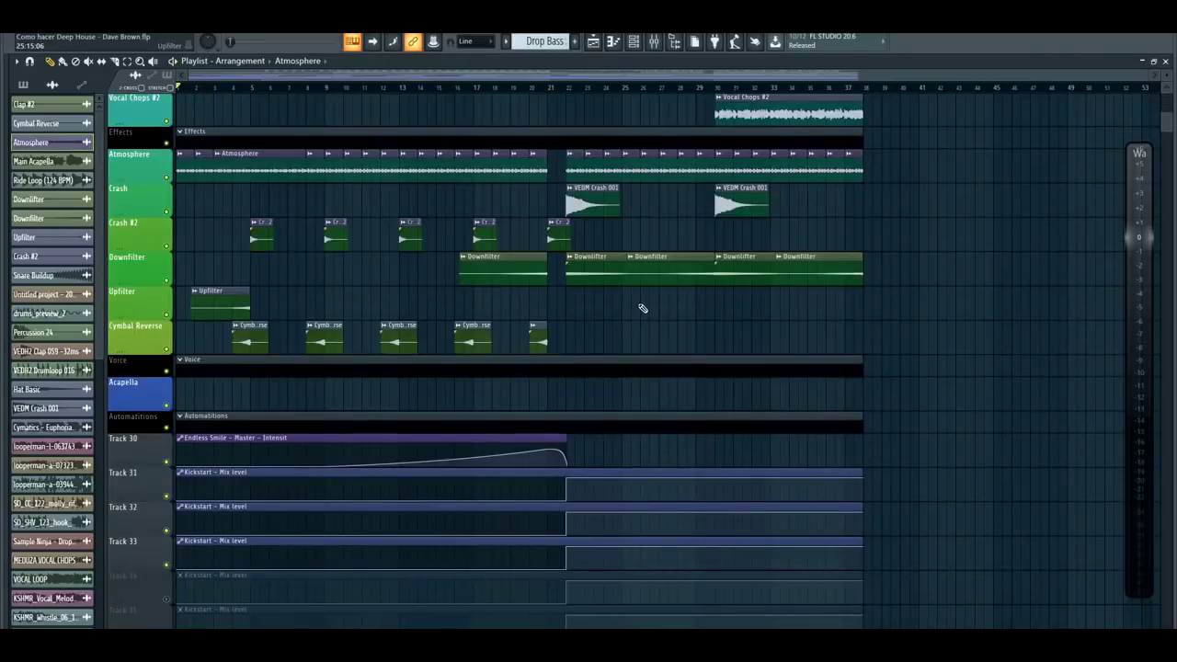
Step: Audition the VEDM Crash 001, Crash #2 and Downlifter samples on the effects tracks and close their channel windows
click(275, 357)
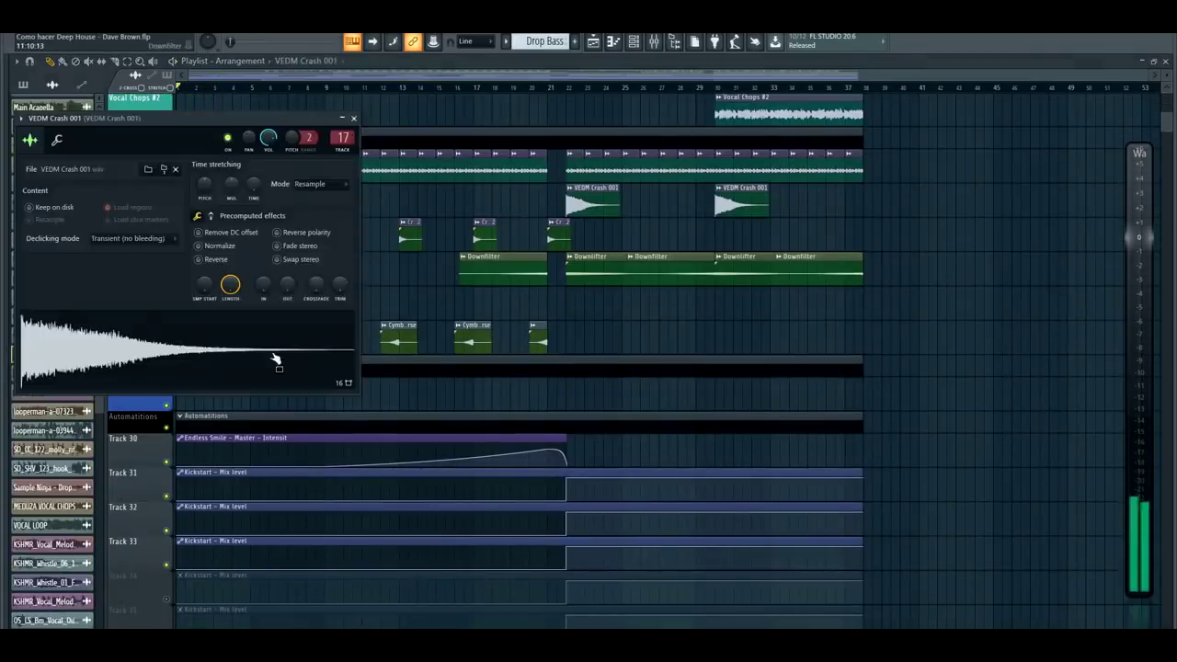
right_click(436, 275)
double_click(415, 242)
double_click(504, 271)
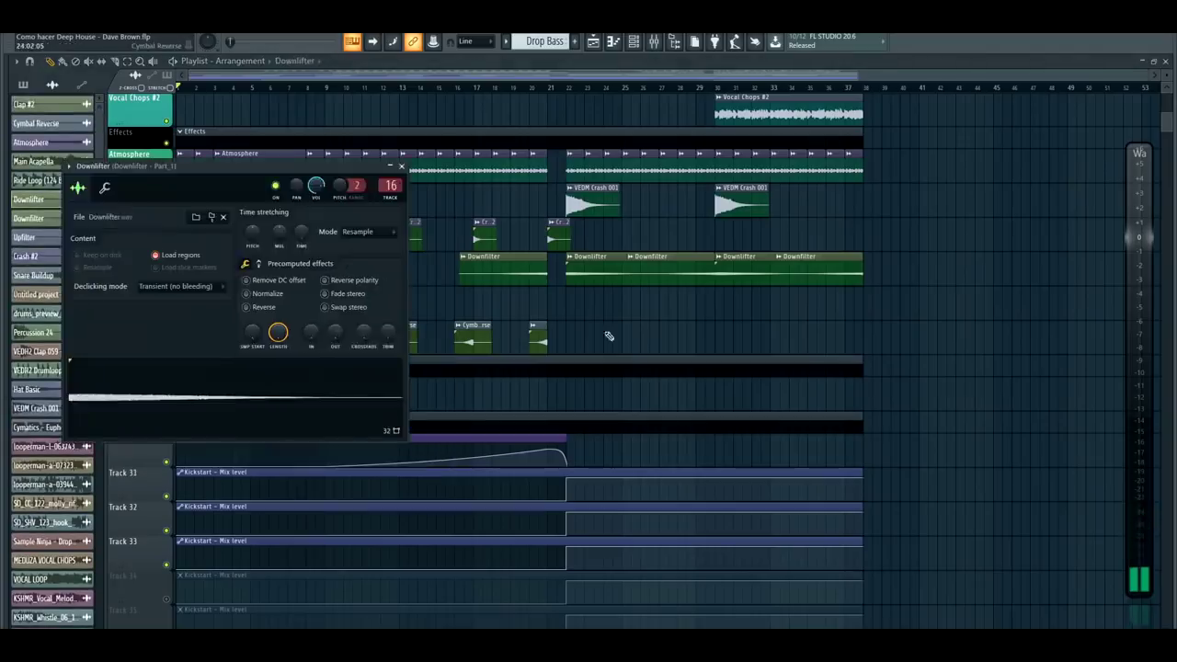
click(407, 163)
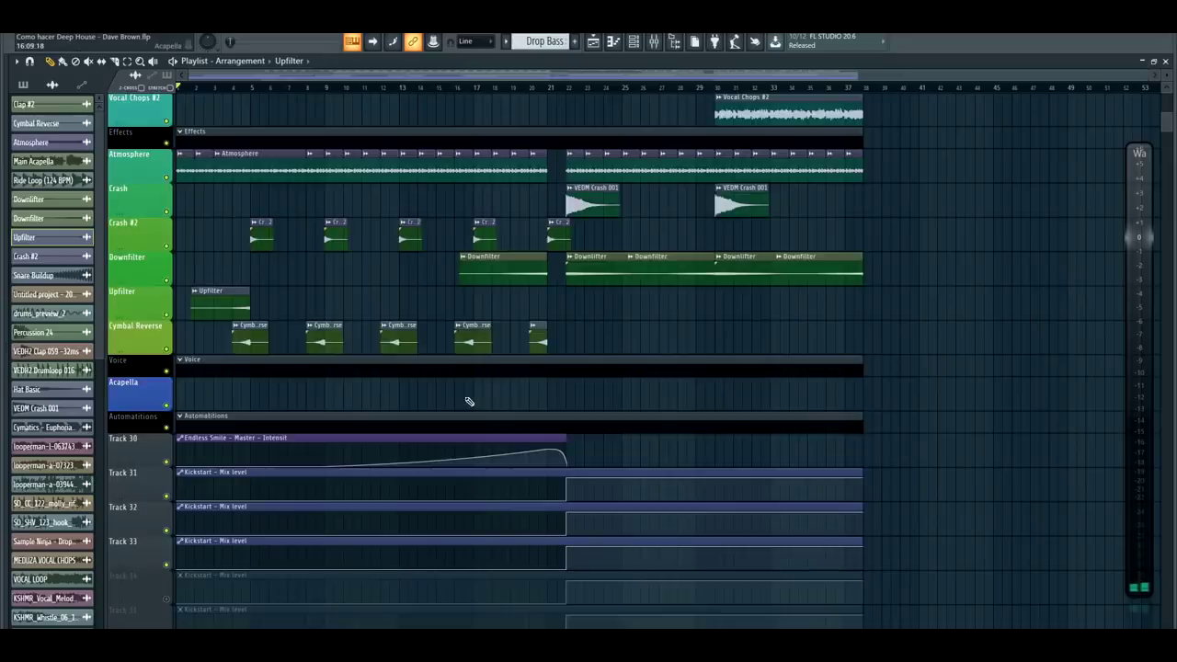
Step: Examine the Endless Smile intensity automation on Track 30 and move the playhead to about bar 20
scroll(963, 299, down, 3)
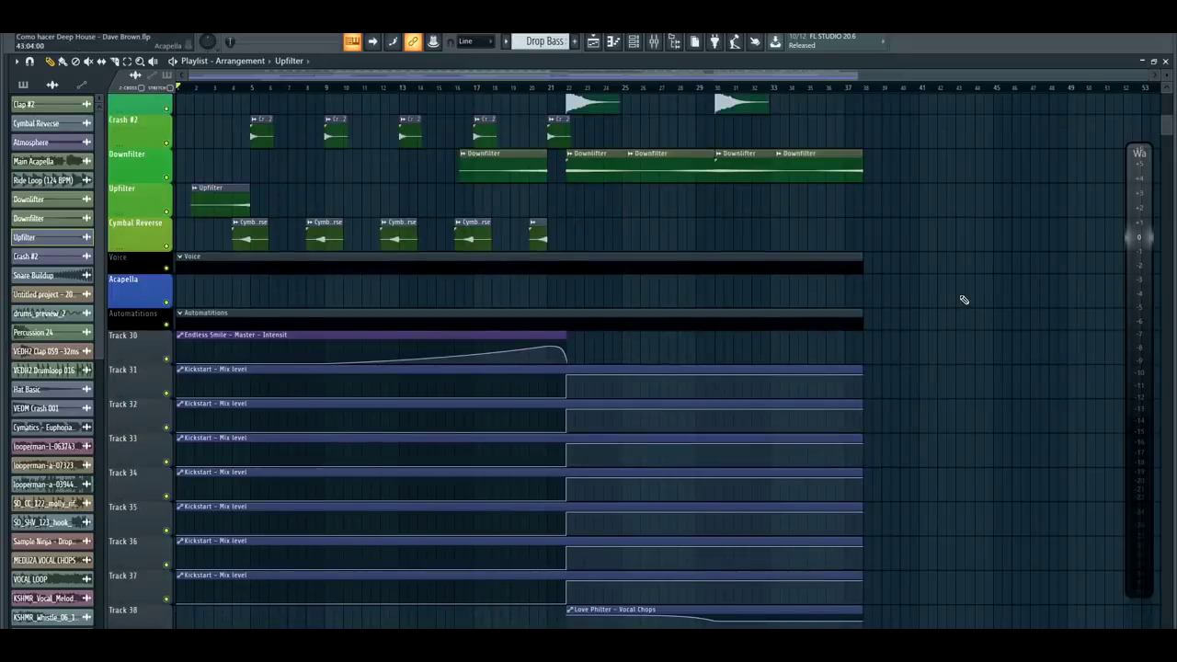
drag(571, 352, 529, 353)
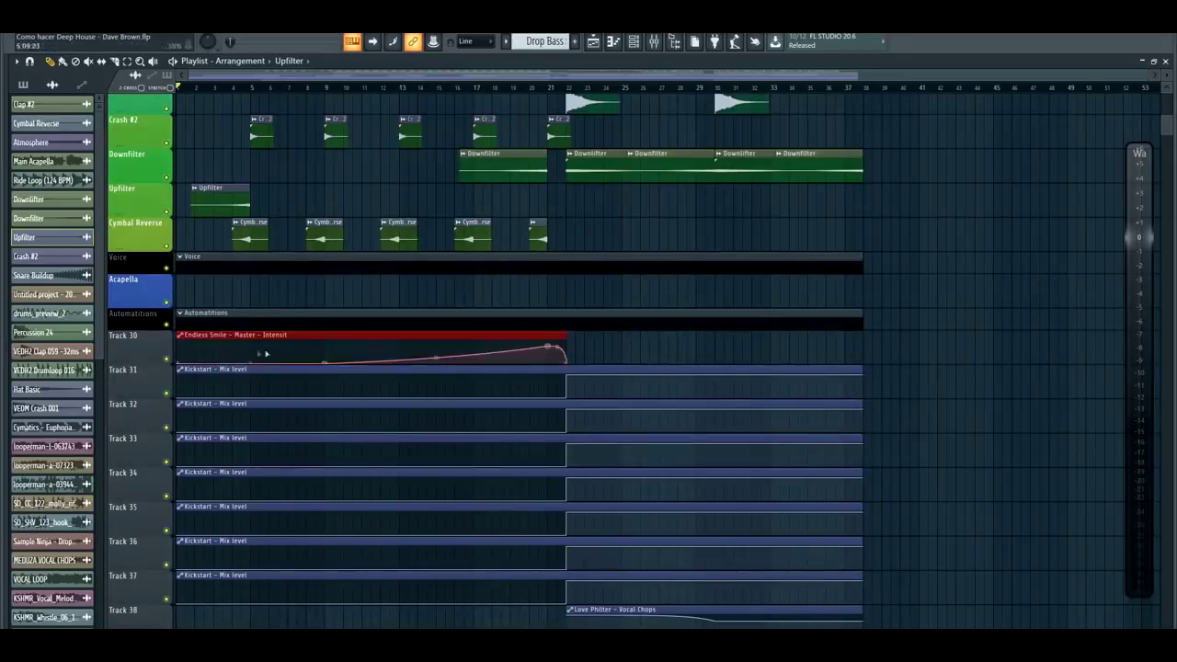
scroll(613, 352, up, 15)
click(410, 89)
drag(415, 98, 540, 110)
scroll(547, 110, up, 1)
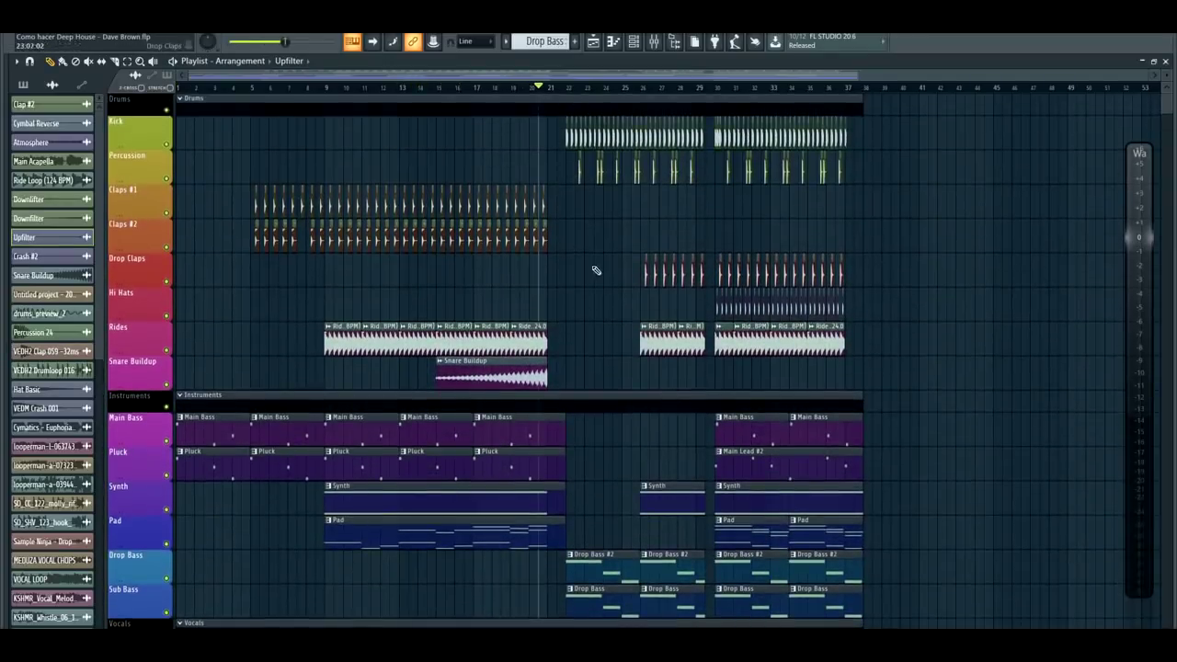
Step: Open Endless Smile on the Master mixer track and raise its intensity to 110%
scroll(598, 267, down, 9)
key(F9)
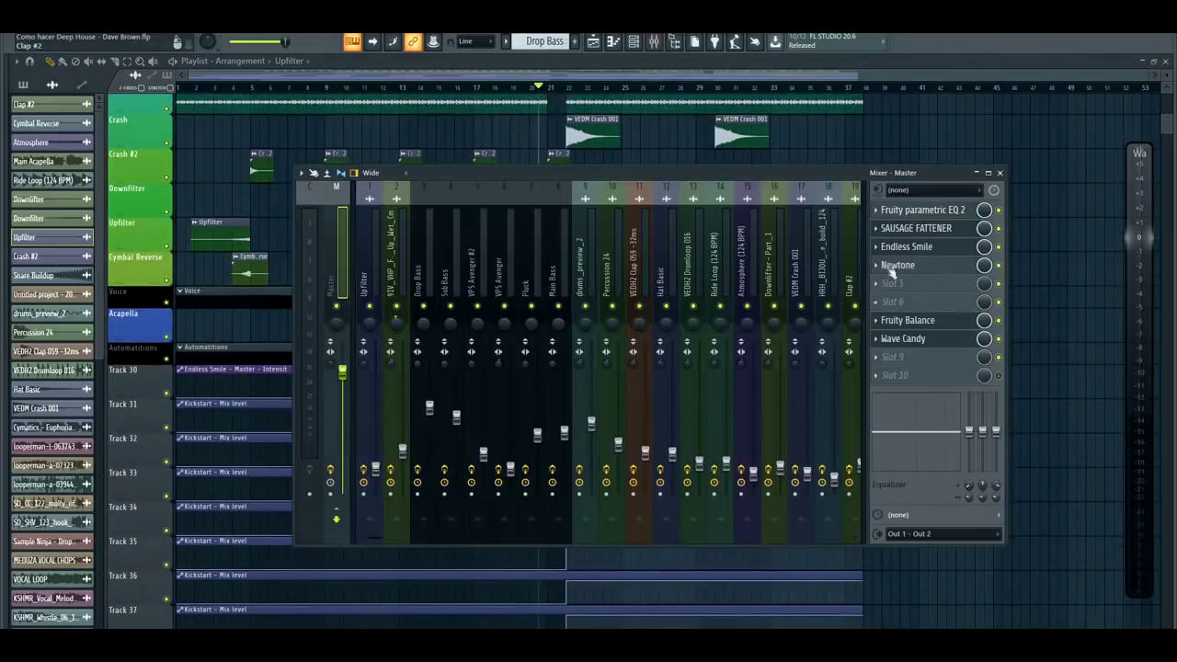
click(906, 247)
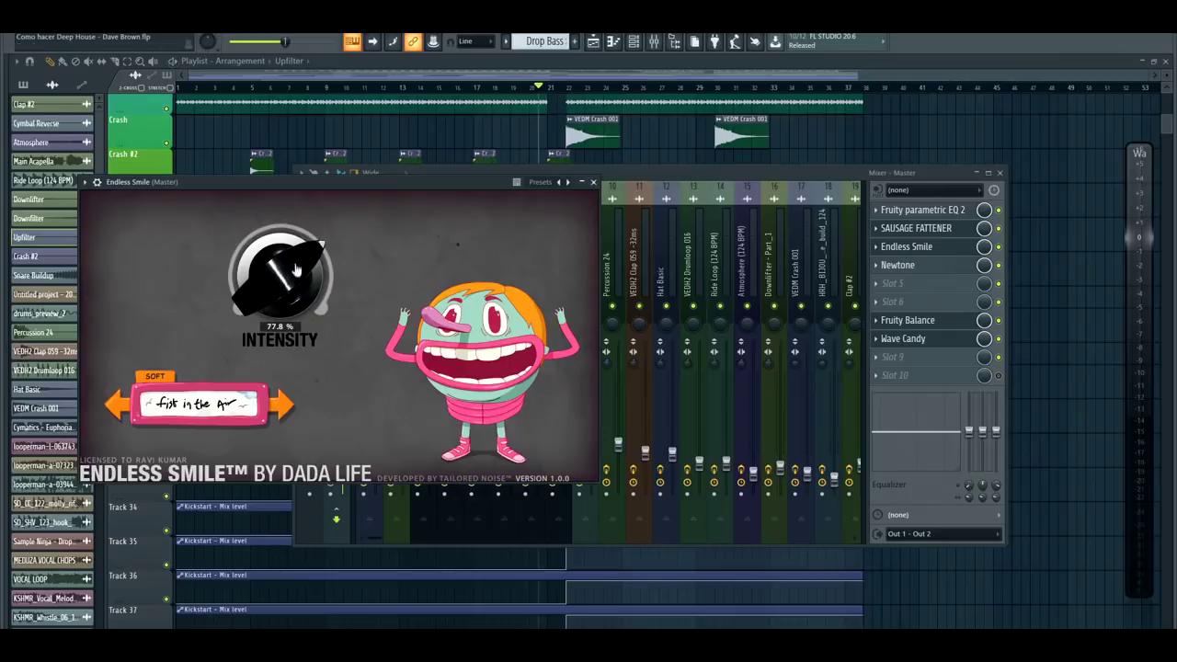
drag(288, 287, 280, 161)
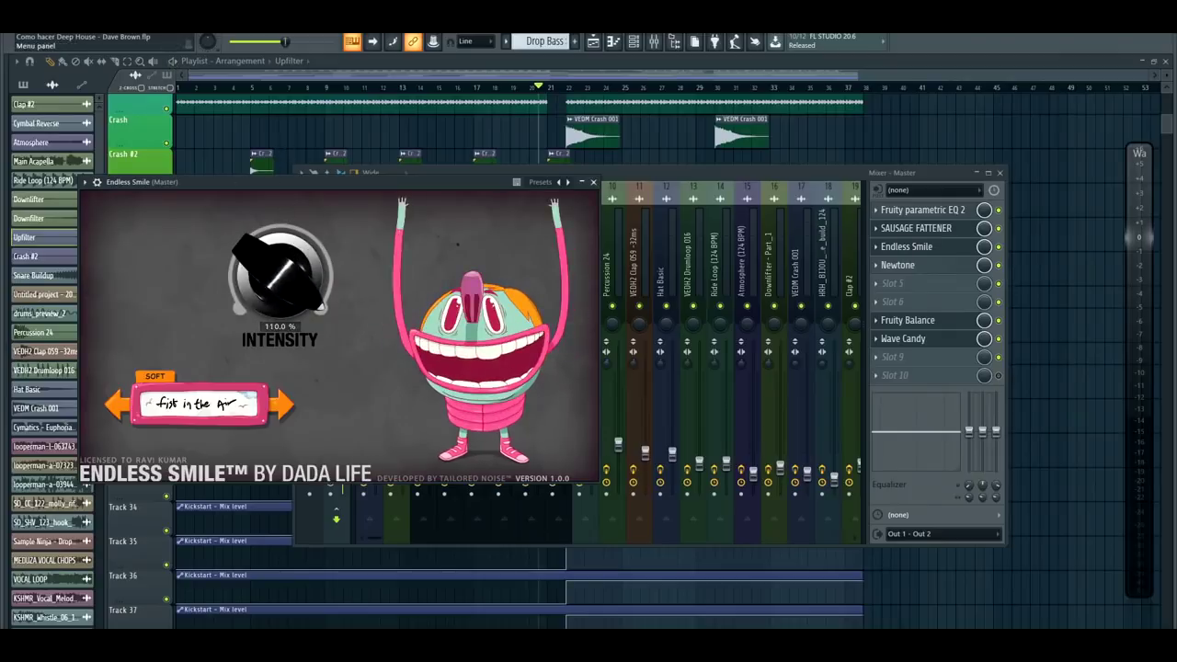
Step: Create an automation clip for the last tweaked Endless Smile intensity parameter and remove that clip from the Acapella track
click(164, 24)
mouse_move(195, 169)
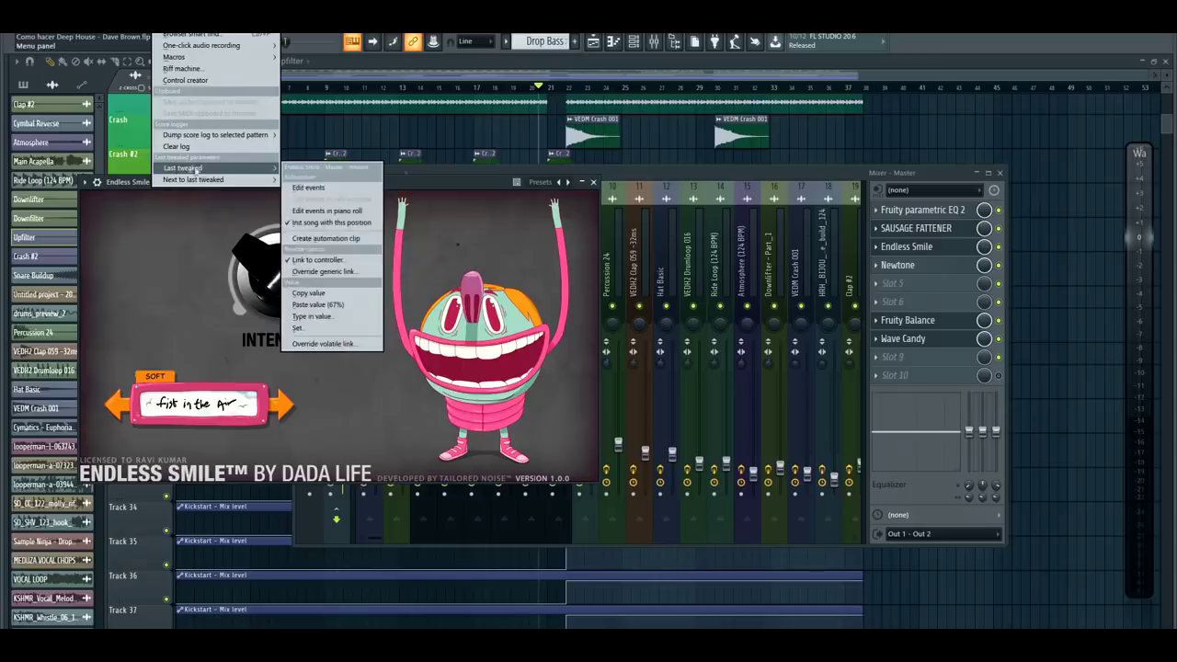
click(325, 239)
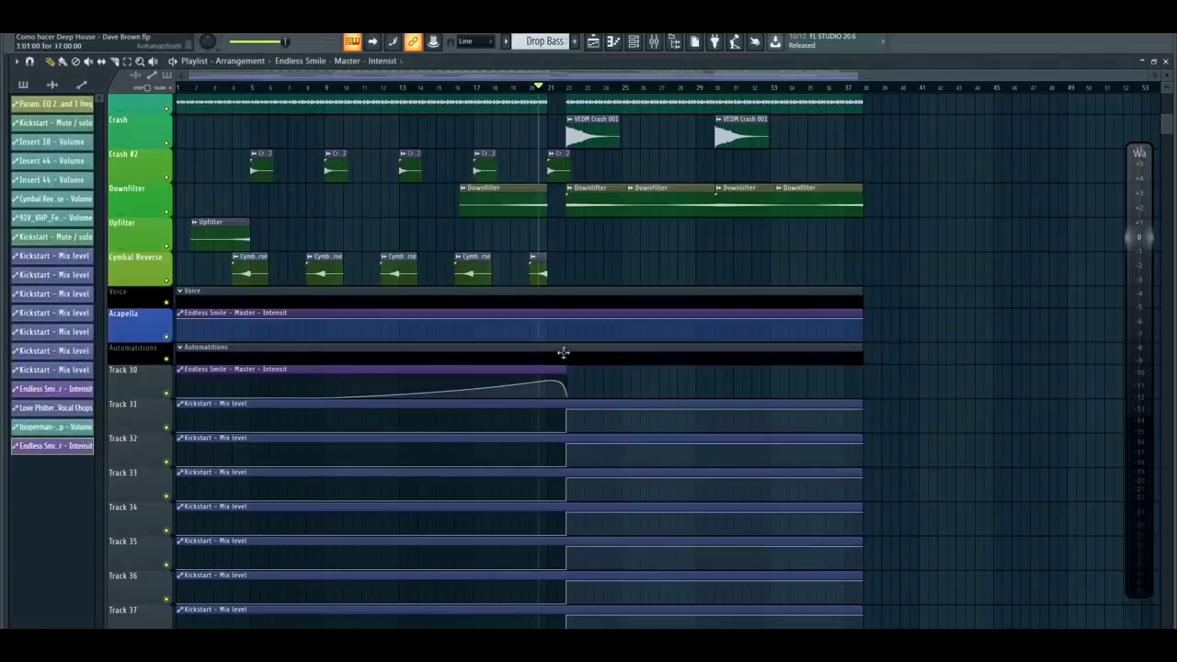
right_click(292, 312)
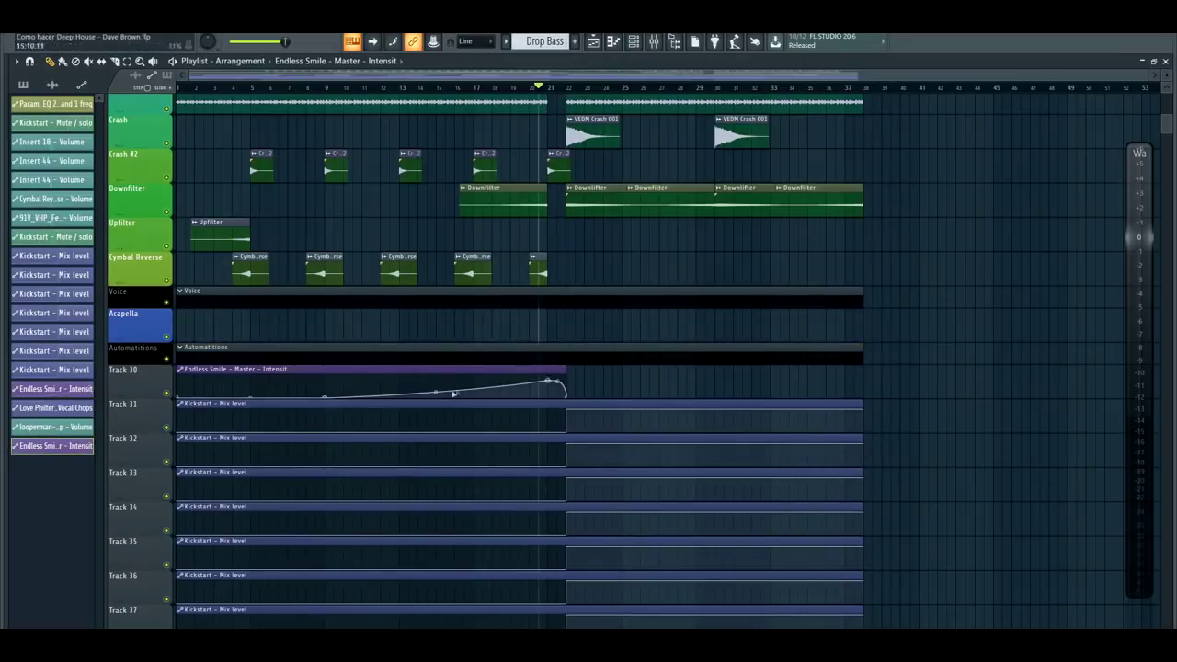
Step: Examine the Kickstart mix level automation on Tracks 31 to 37 and the Love Philter automation on Track 38
scroll(561, 354, down, 5)
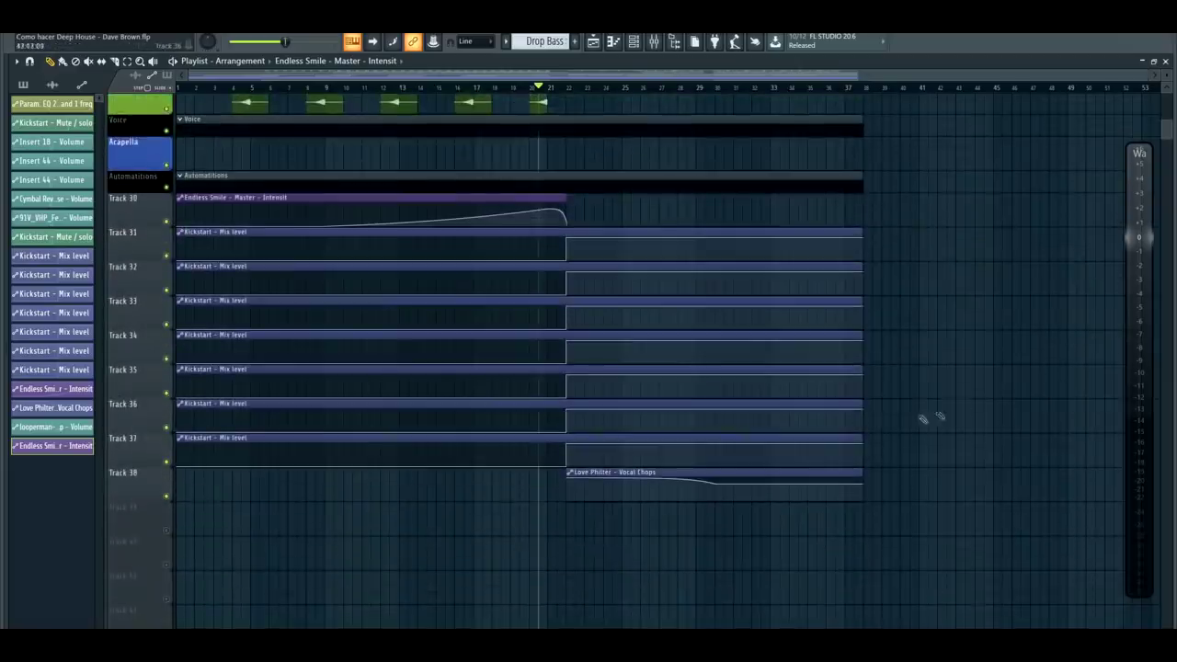
scroll(967, 411, up, 2)
drag(496, 602, 418, 296)
scroll(980, 430, up, 12)
drag(980, 515, 598, 337)
ctrl+click(1003, 415)
scroll(994, 411, down, 12)
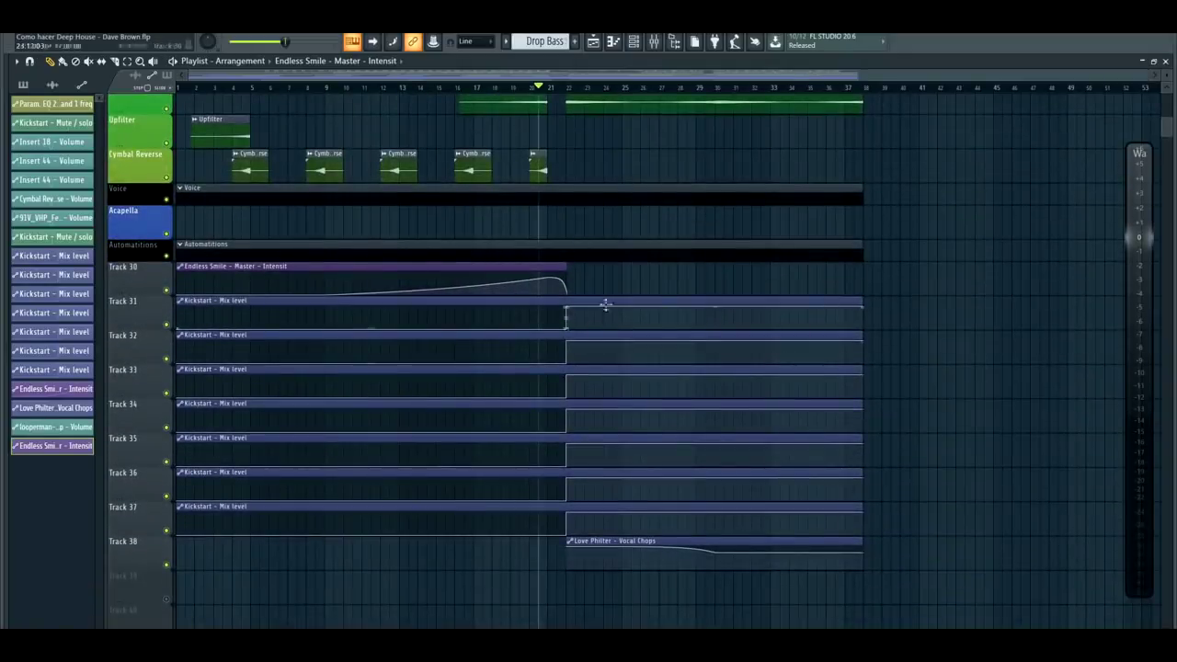
drag(912, 575, 579, 575)
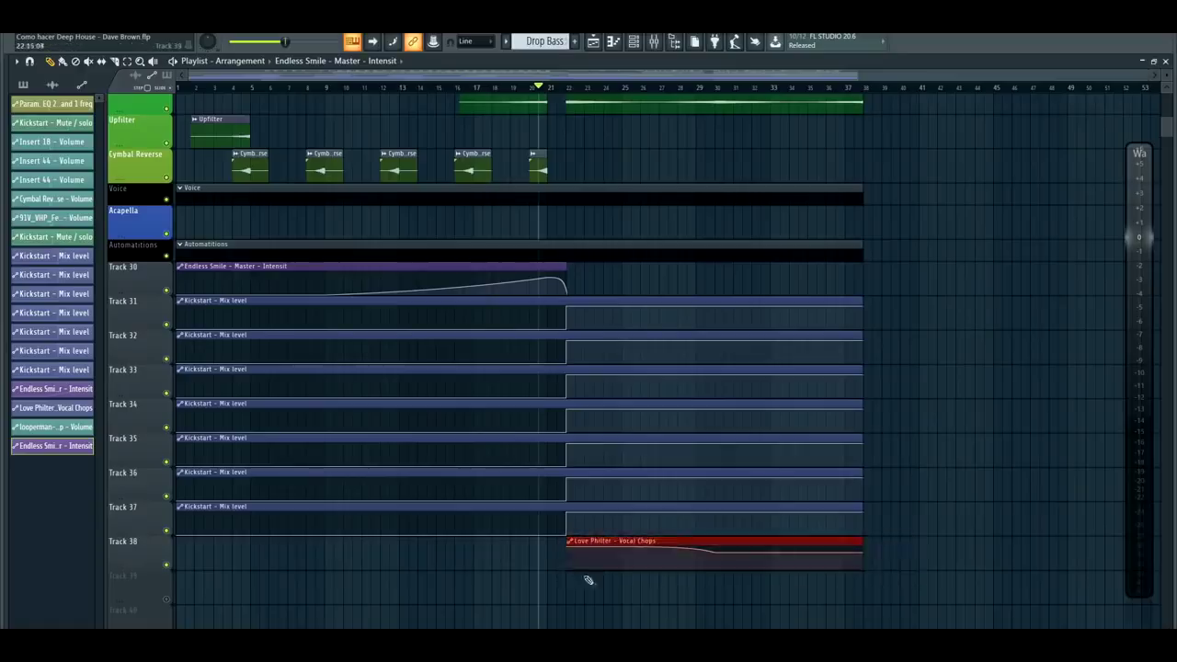
scroll(744, 606, up, 3)
scroll(984, 560, down, 3)
scroll(880, 591, up, 13)
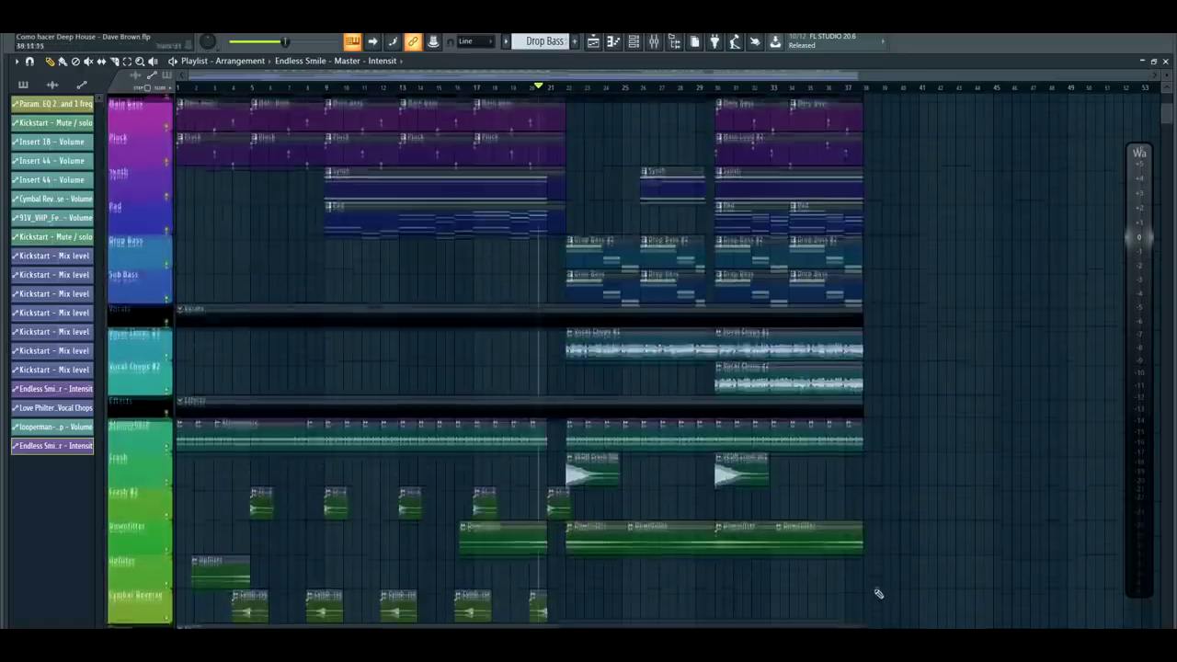
Step: Review the Vocal Chops #1 and #2 clips together with the automation tracks and clear the selections
drag(636, 354, 800, 380)
ctrl+click(931, 391)
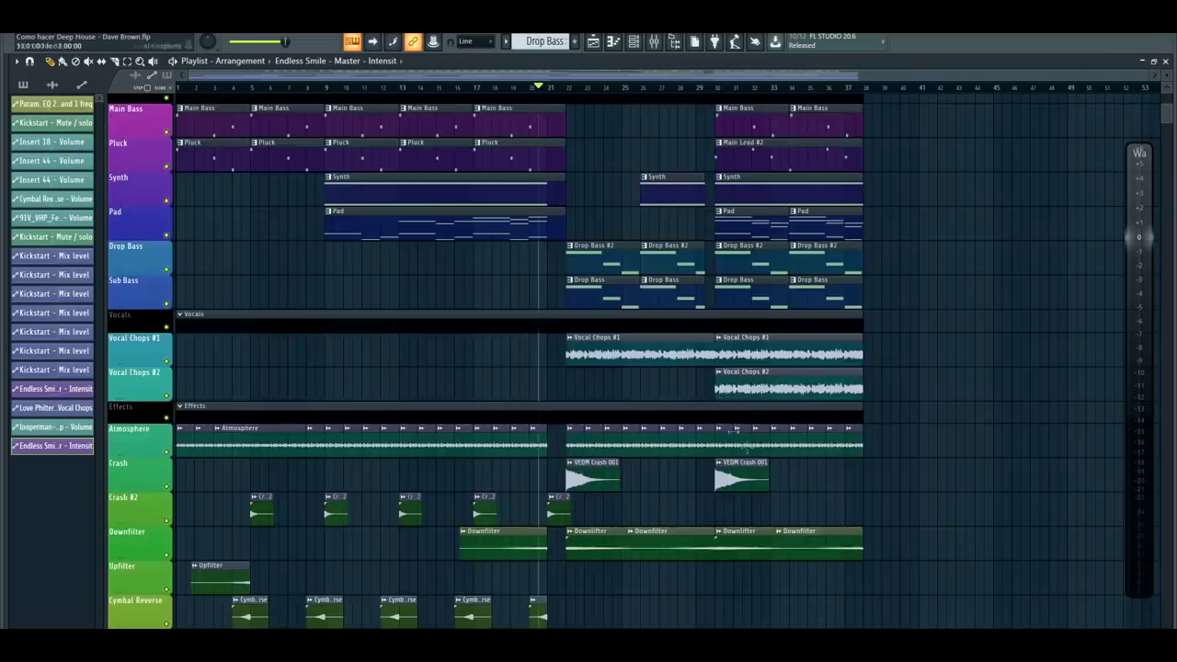
scroll(917, 436, up, 3)
scroll(914, 436, down, 9)
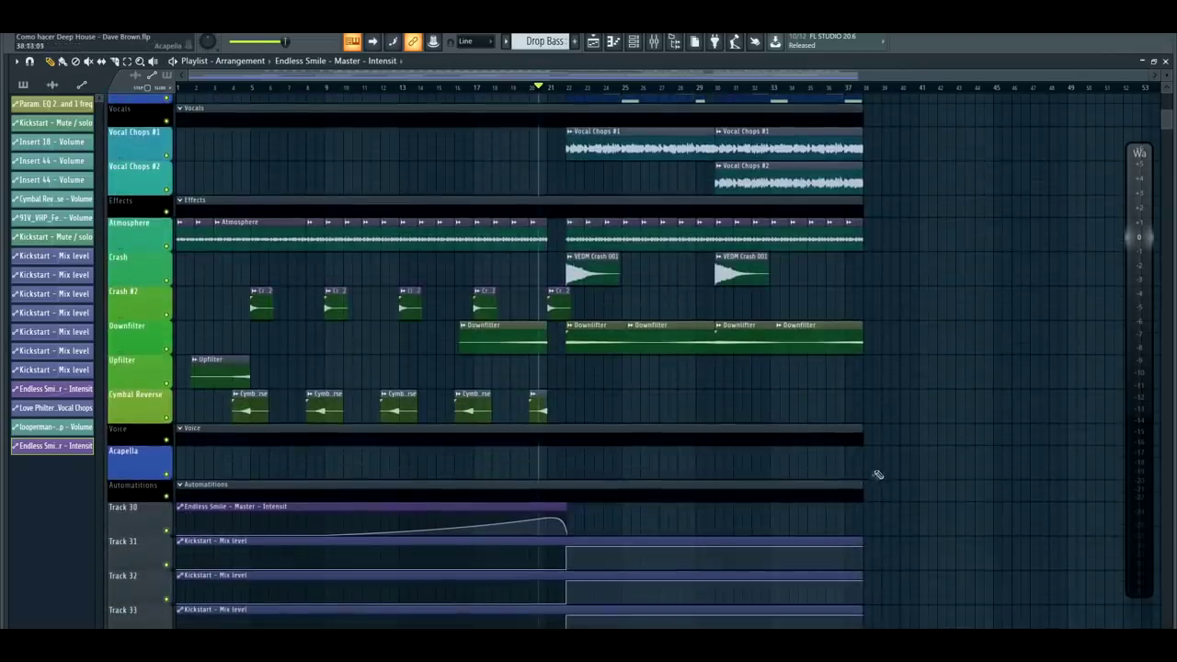
drag(875, 464, 705, 467)
scroll(705, 467, up, 5)
drag(881, 364, 752, 320)
ctrl+click(907, 359)
scroll(907, 360, down, 12)
drag(881, 586, 823, 563)
ctrl+click(936, 531)
scroll(936, 531, up, 18)
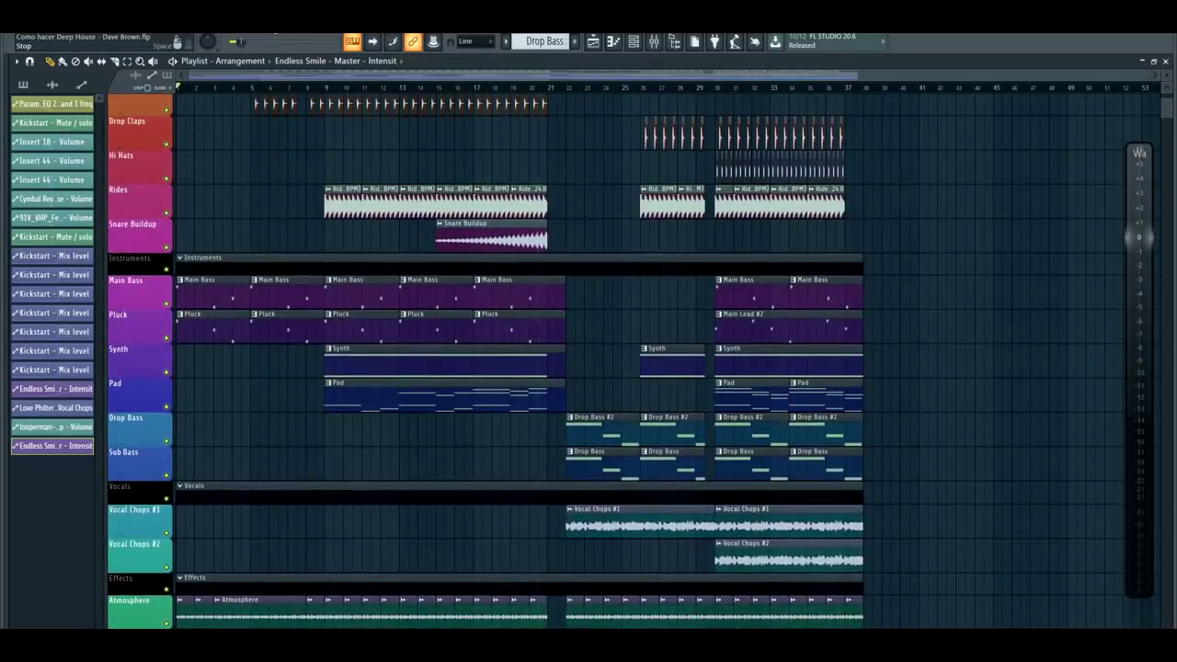
Step: Paste the Main Acapella clips onto the Acapella track at bars 5, 13 and 30 and deselect them
scroll(928, 431, down, 15)
key(ctrl+v)
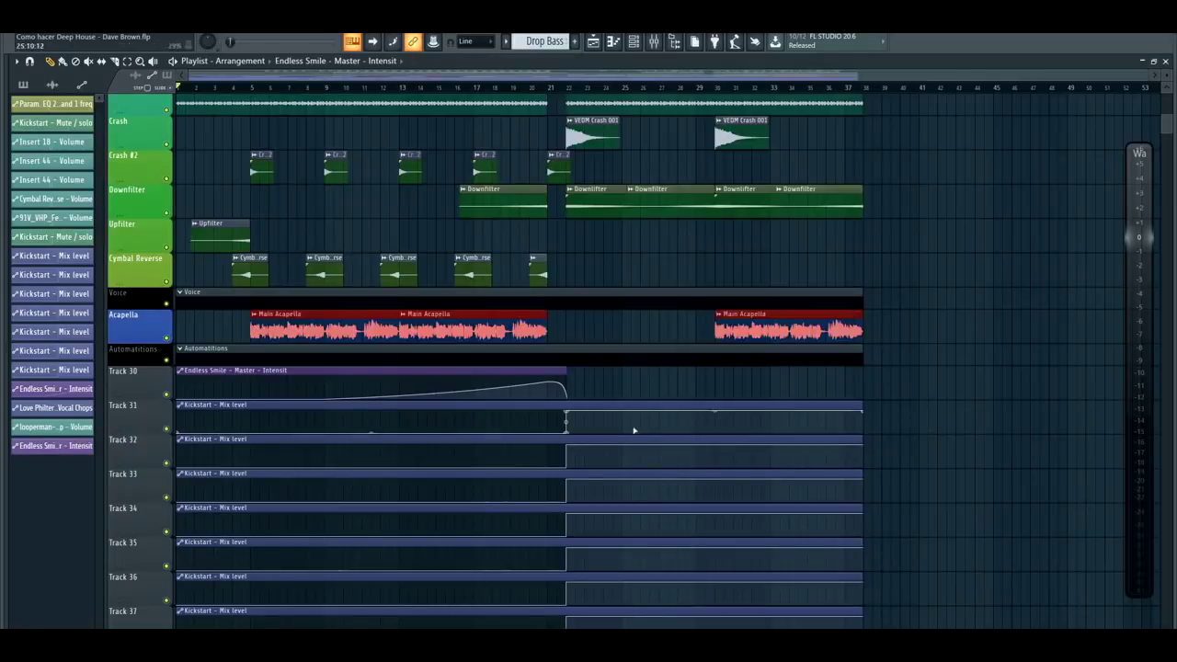
ctrl+click(964, 454)
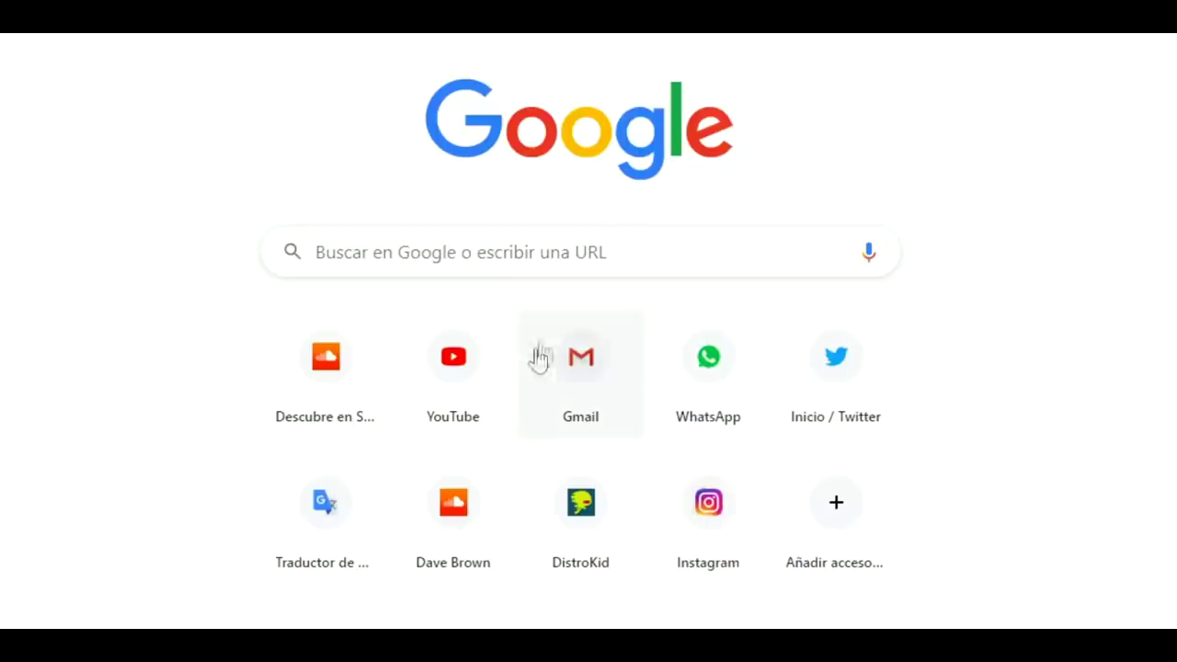
Step: Switch to the web browser, search Google for "Acapella 124bpm" and look through the results
click(380, 270)
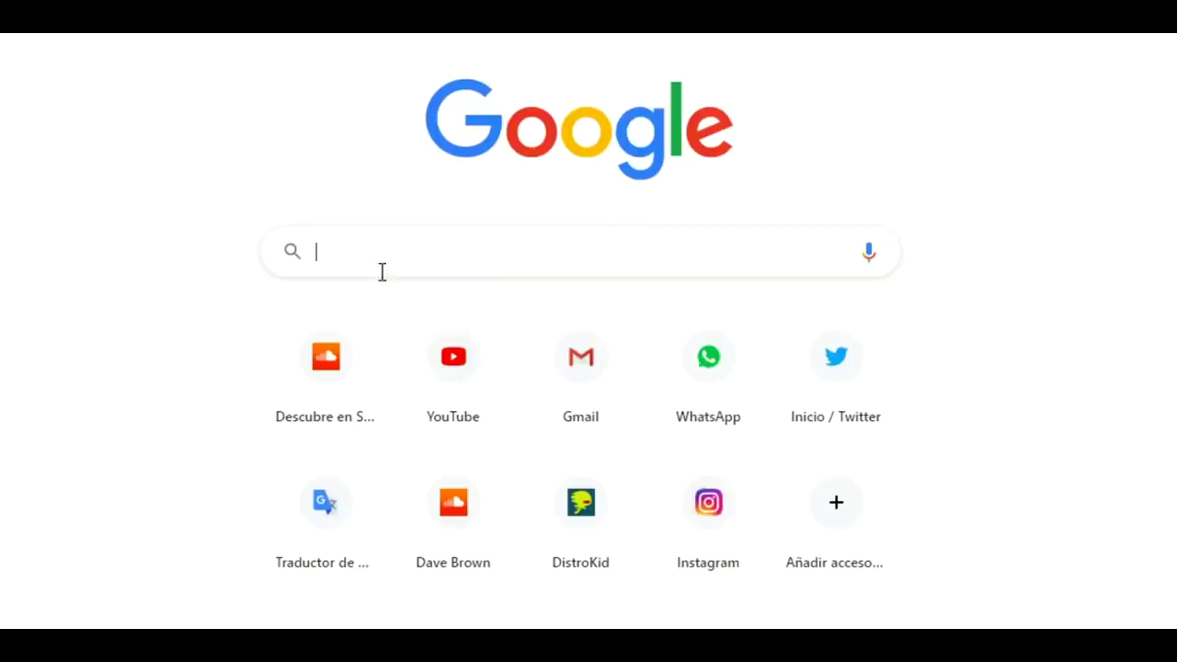
text(Acapella )
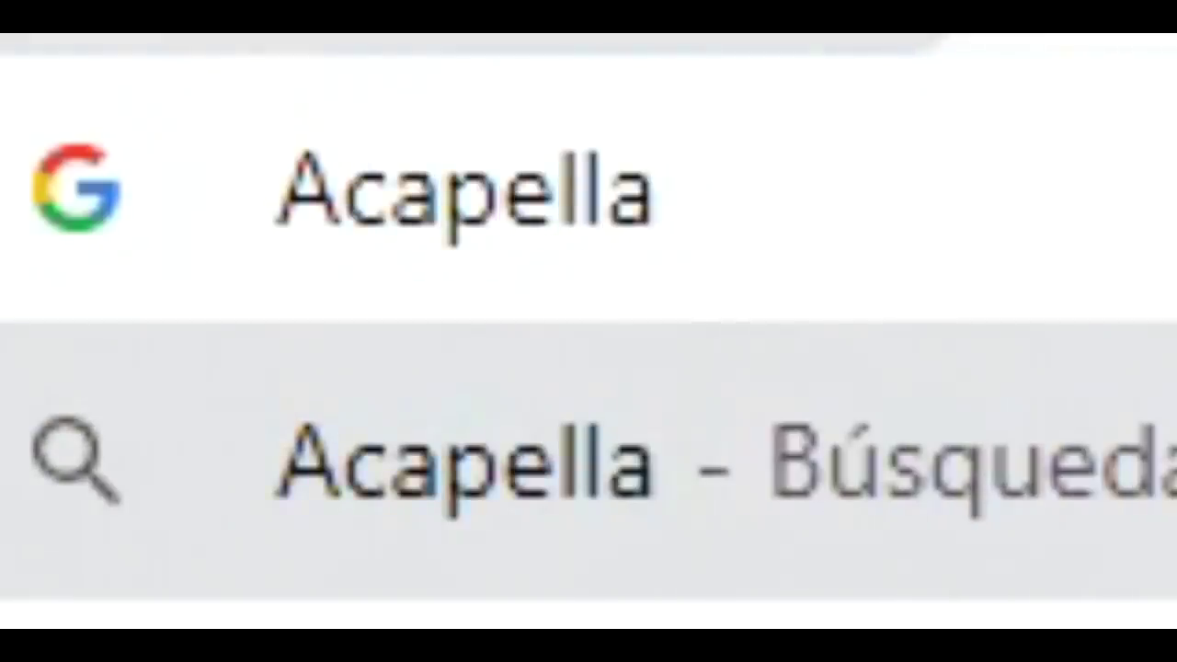
text(124bp)
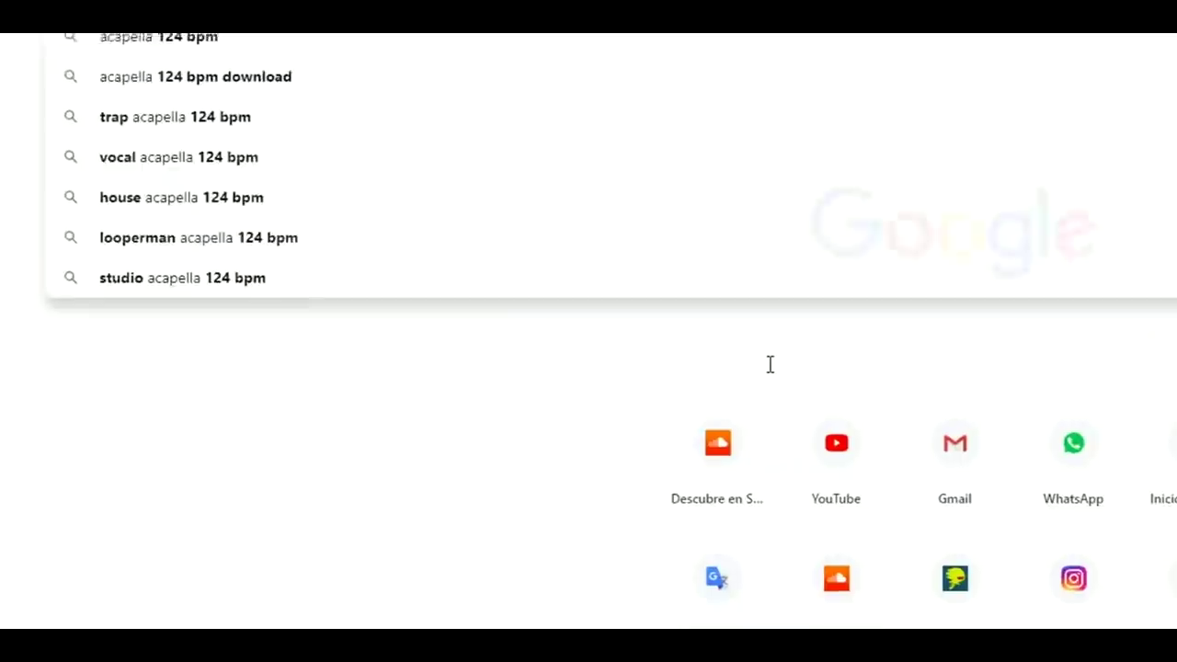
key(Return)
scroll(773, 333, down, 15)
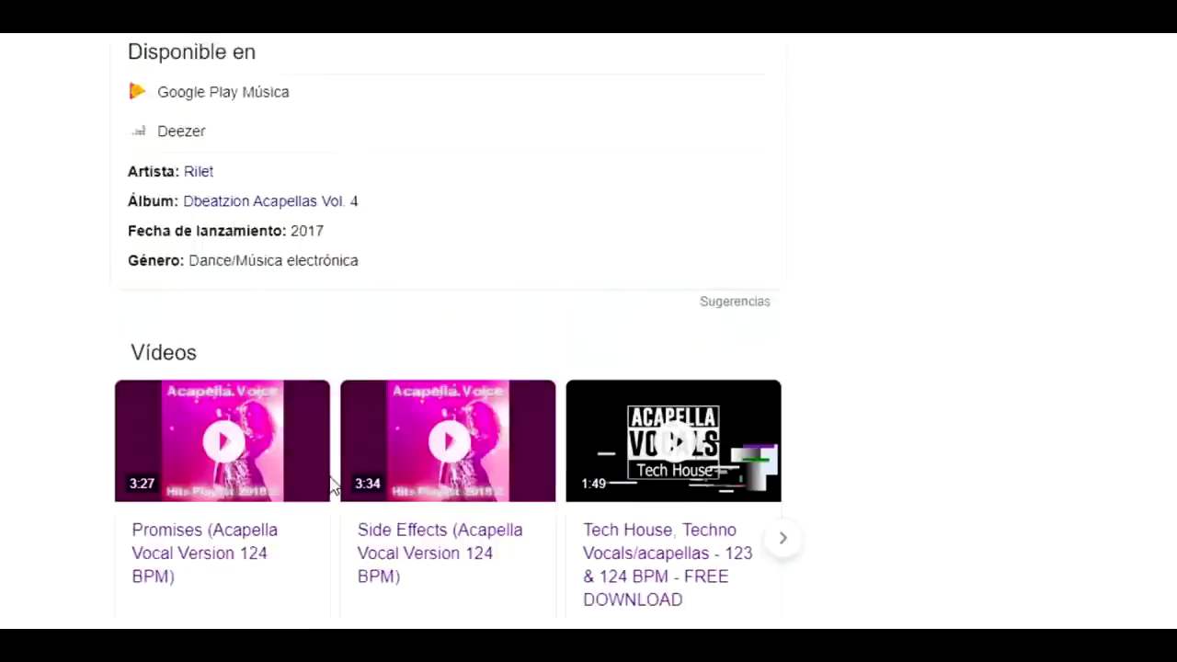
scroll(889, 408, down, 4)
Step: Preview the 91V_VHP_Fem_Vocal_Hook_100 vocal loop in the Crimson Rain sample collection
right_click(985, 368)
key(Escape)
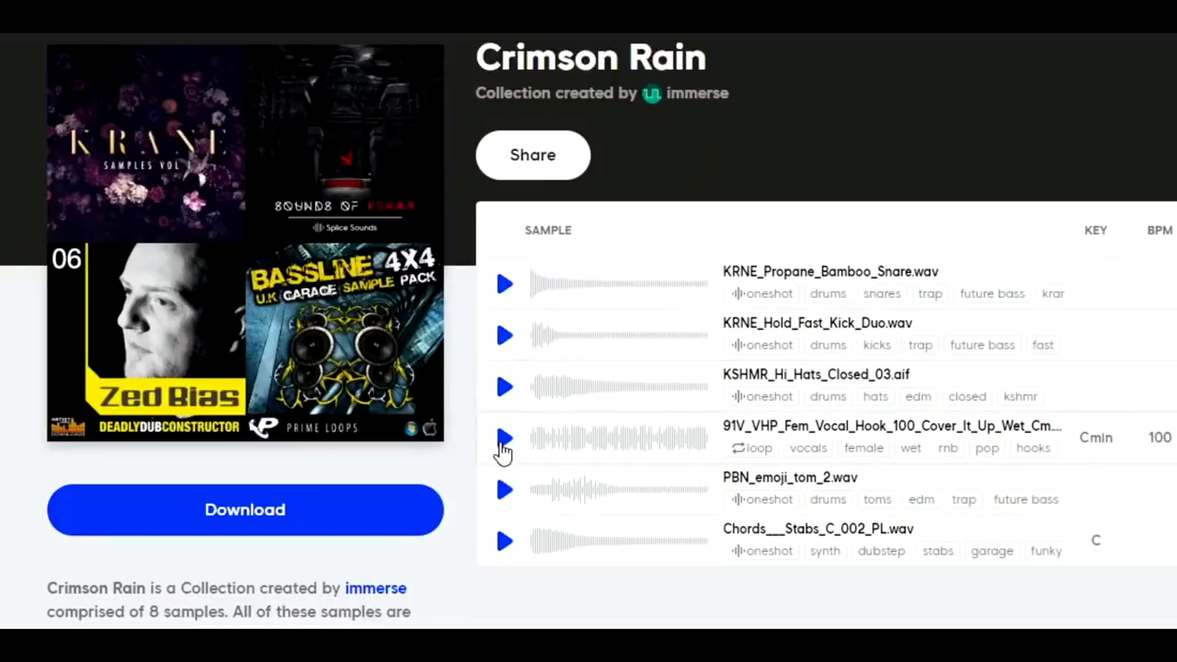
click(504, 440)
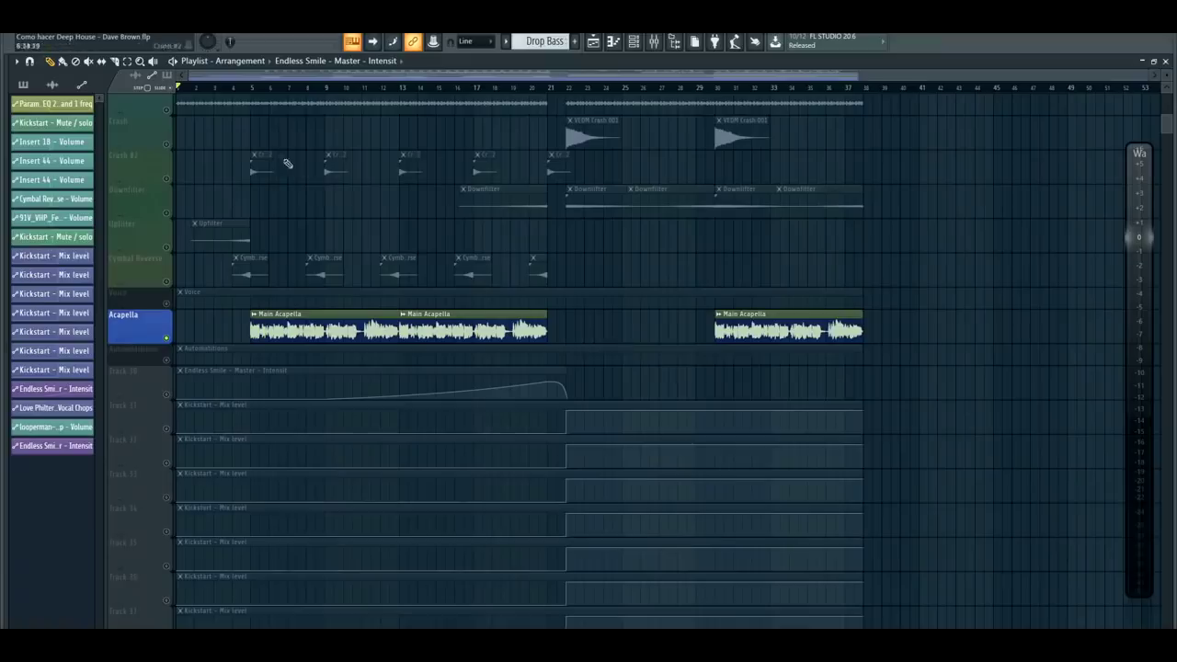
Step: Switch back to FL Studio and audition the soloed Main Acapella clips from bar 5
click(250, 87)
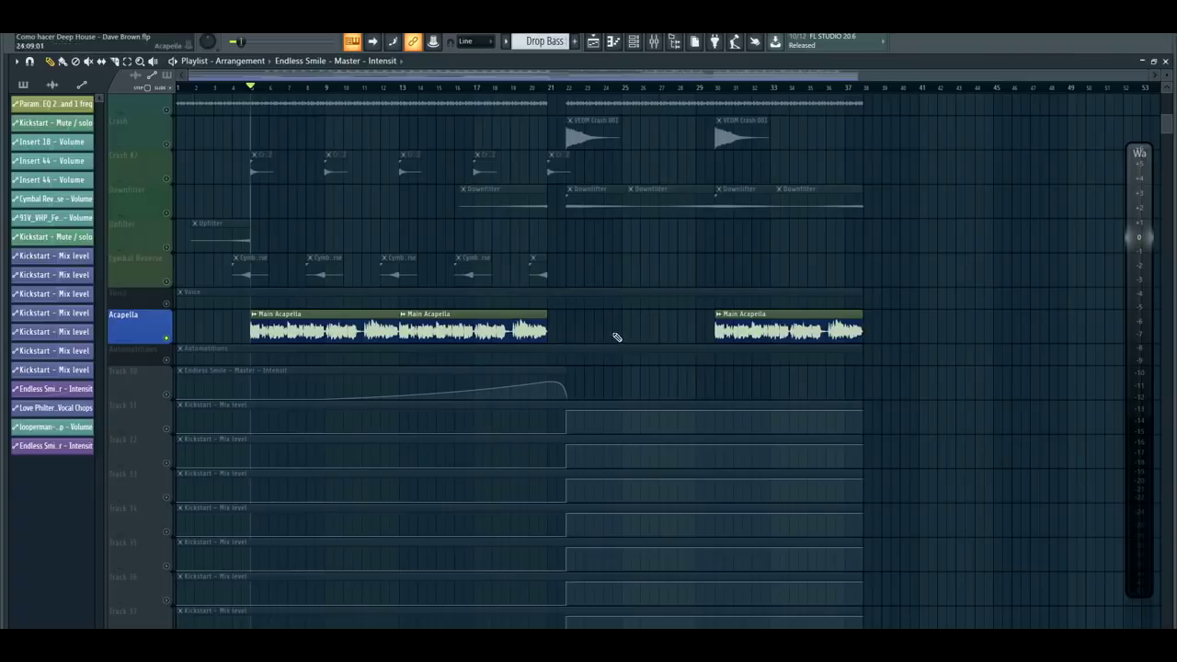
click(276, 388)
key(space)
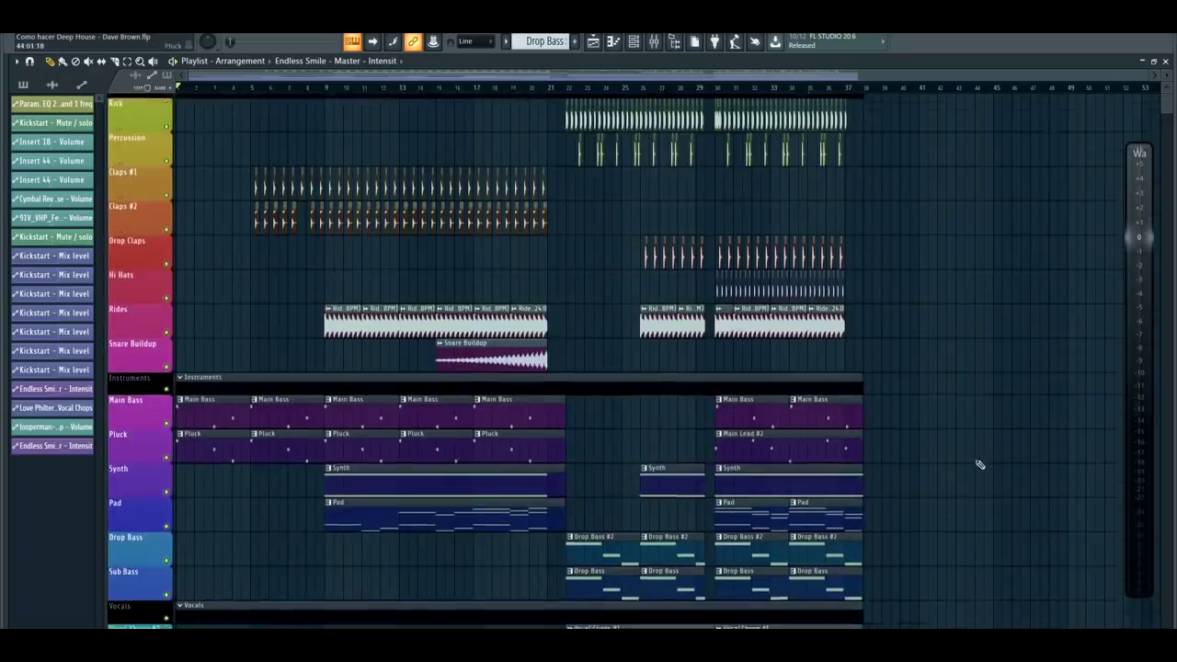
Step: Play the full arrangement from the start and review the drum, instrument, vocal, effects and acapella tracks
scroll(982, 466, up, 1)
scroll(951, 390, down, 12)
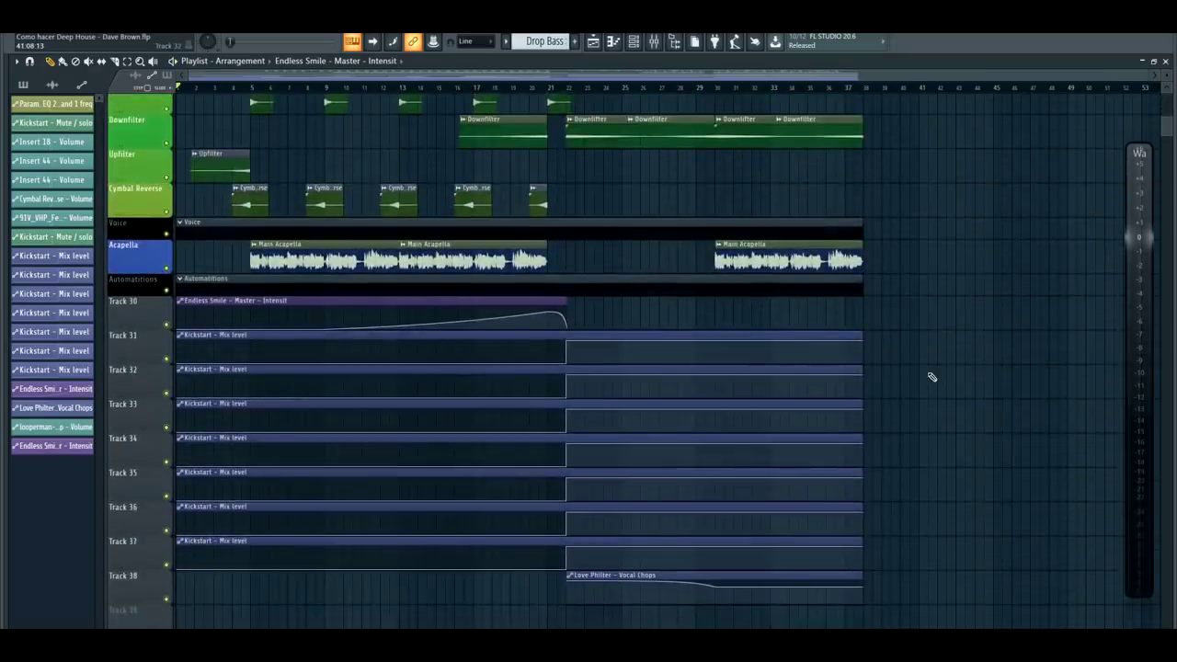
scroll(994, 383, up, 12)
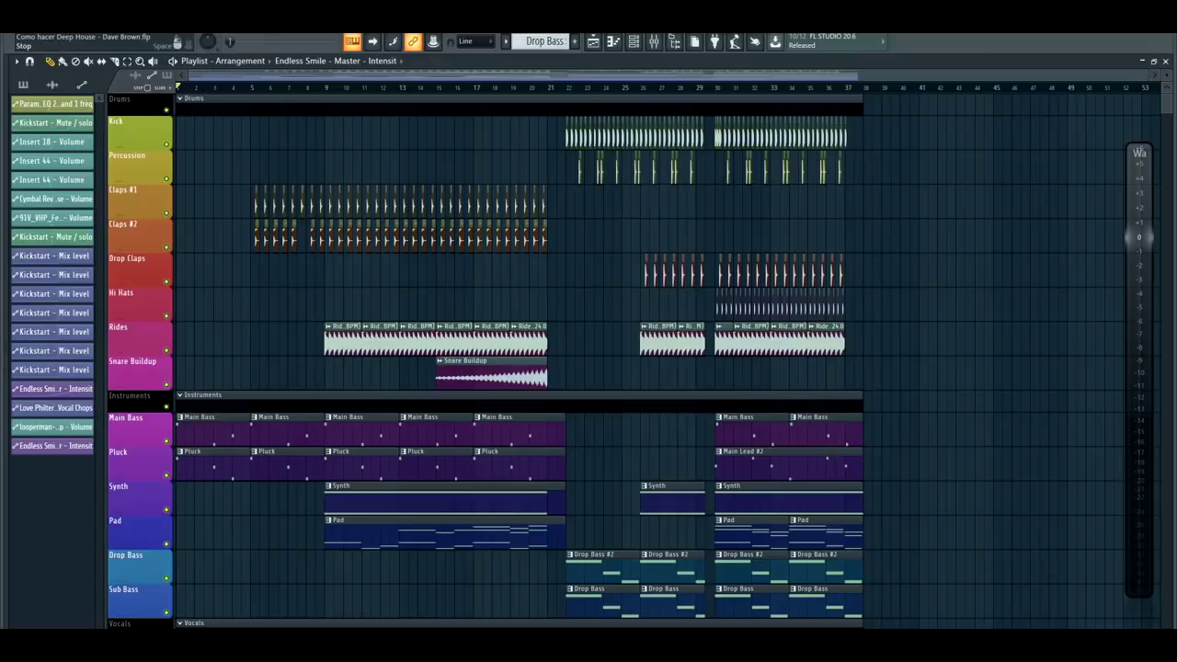
key(space)
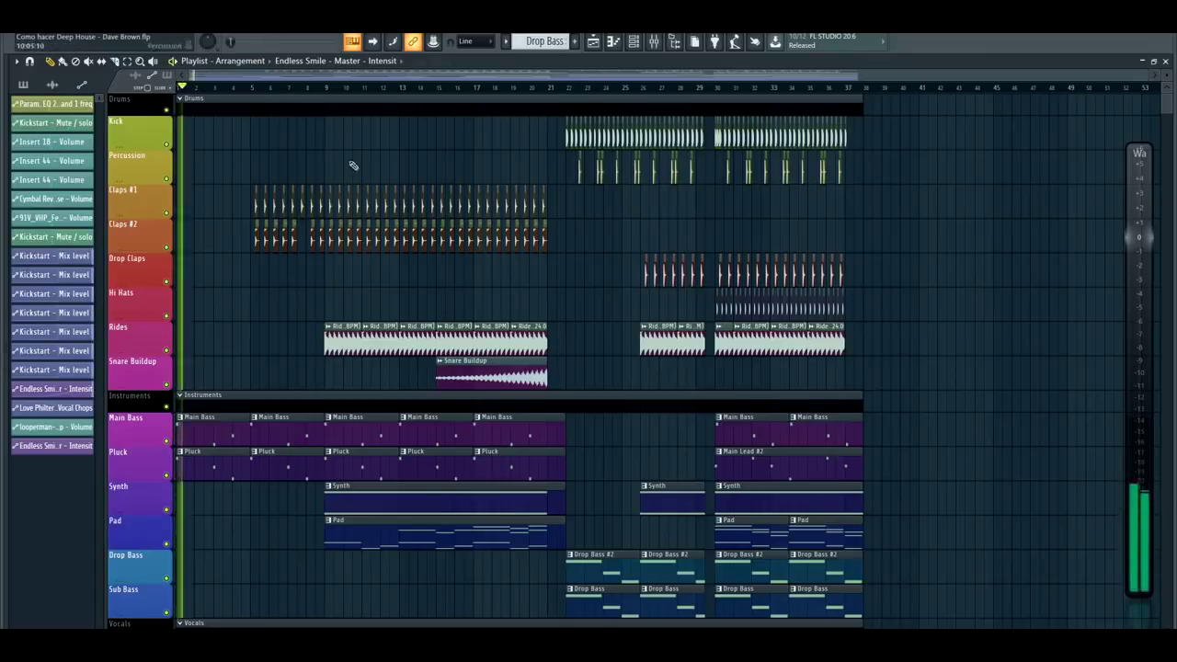
scroll(811, 240, down, 1)
scroll(810, 240, down, 8)
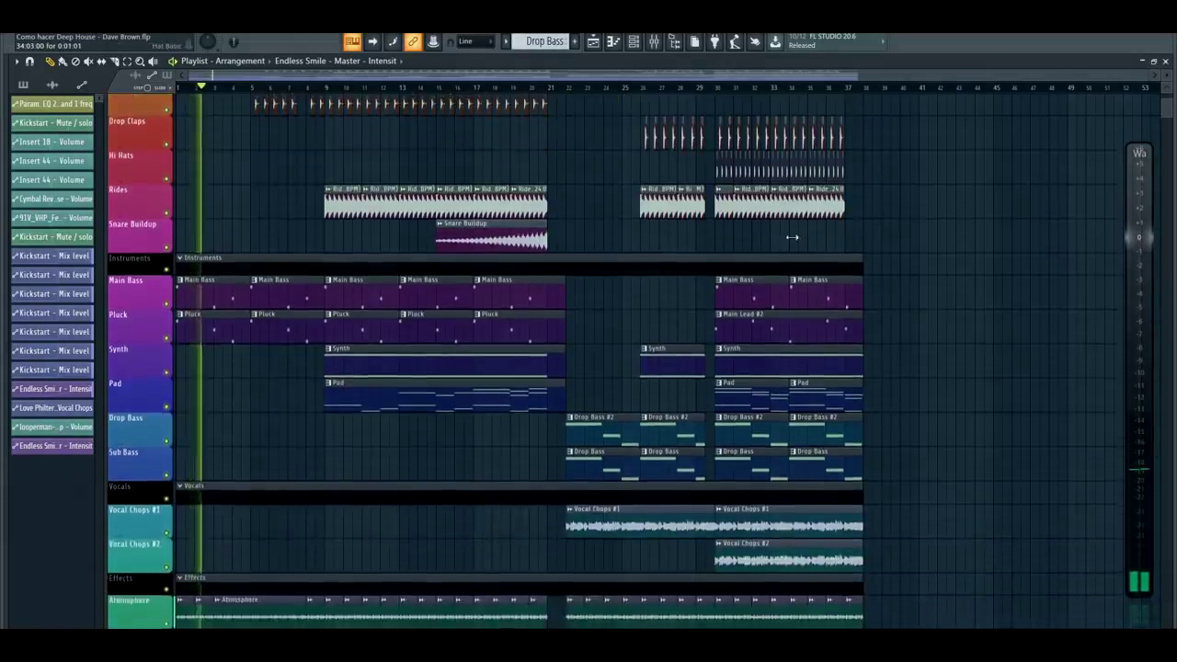
scroll(792, 237, down, 1)
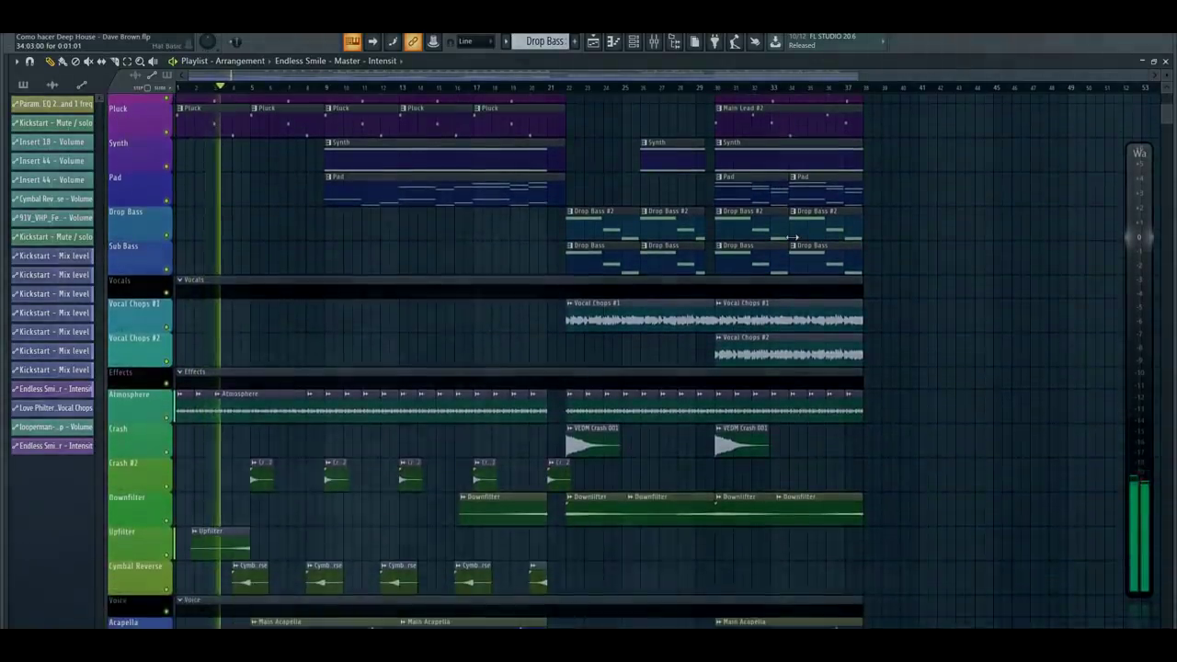
scroll(793, 241, down, 4)
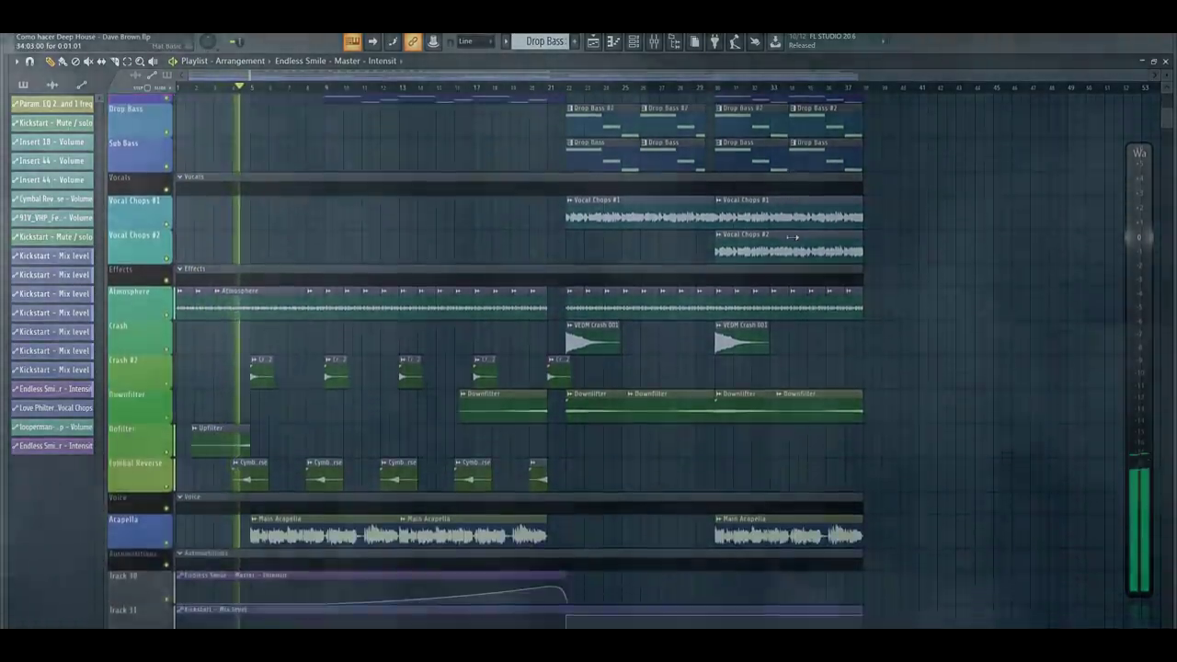
scroll(795, 255, down, 3)
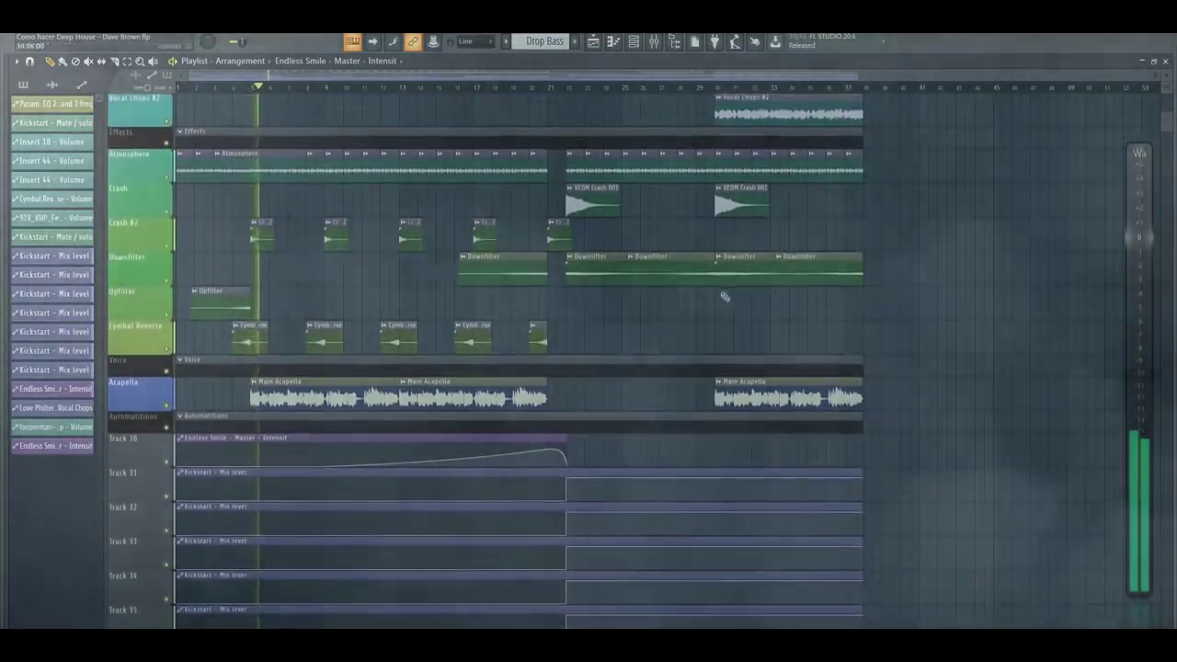
scroll(713, 326, up, 3)
scroll(716, 329, up, 5)
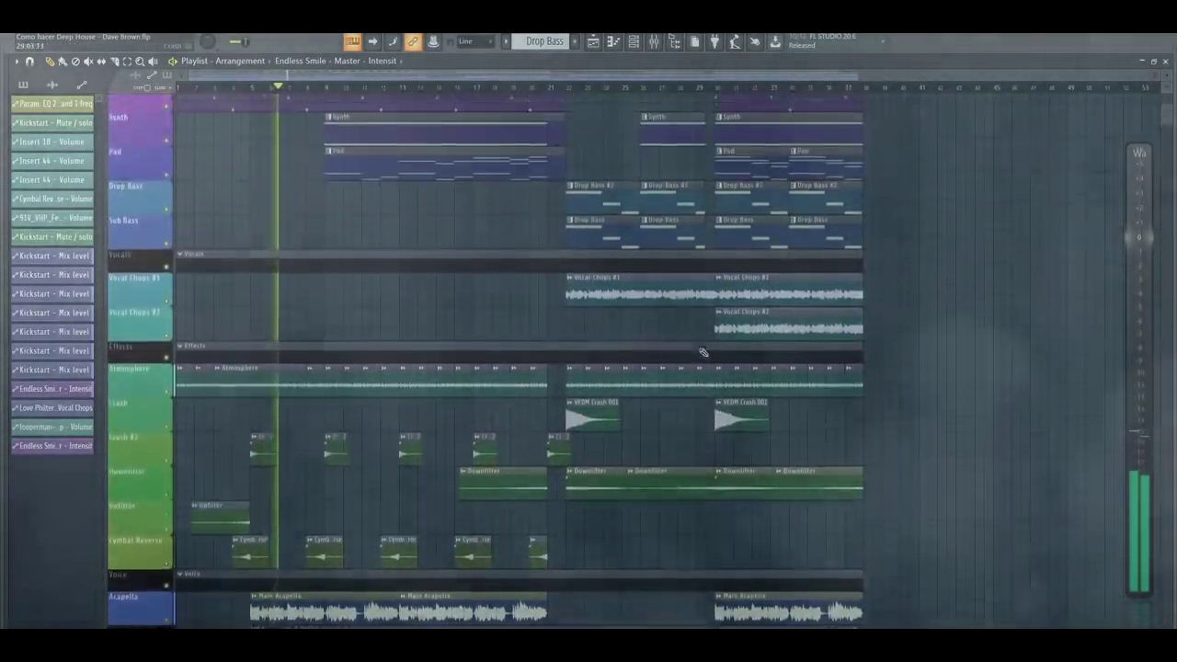
Step: Move the Wave Candy level meter to the empty playlist area around bar 41, keeping the drum tracks in view
drag(1143, 157, 942, 158)
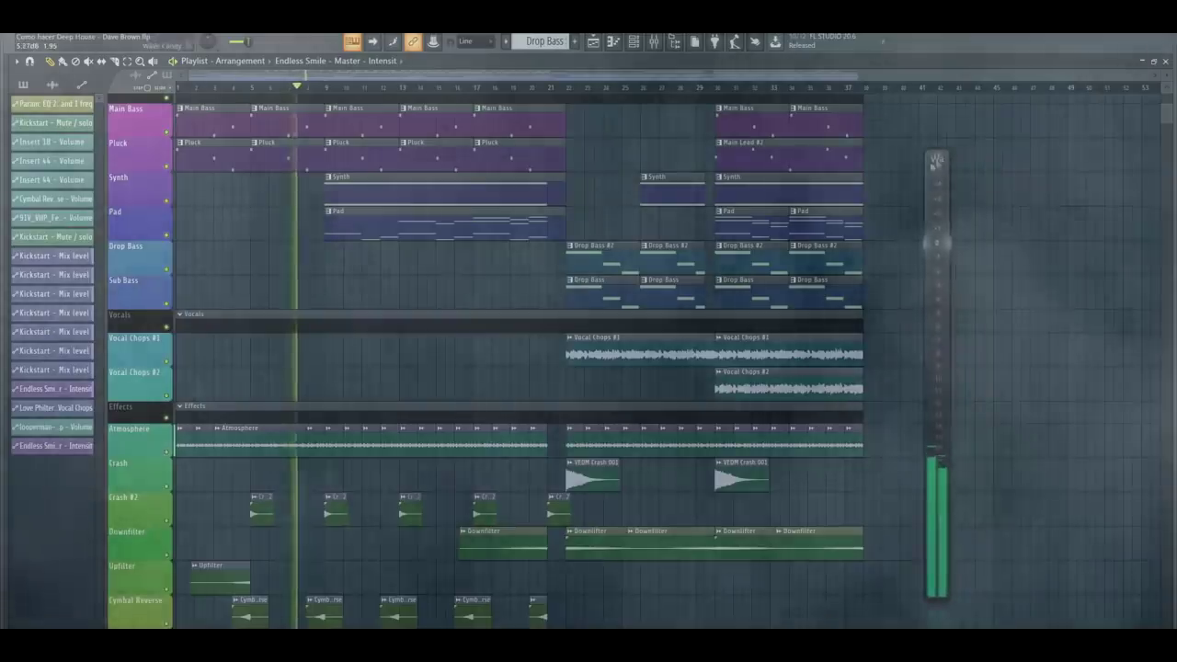
scroll(869, 234, up, 5)
scroll(665, 323, up, 4)
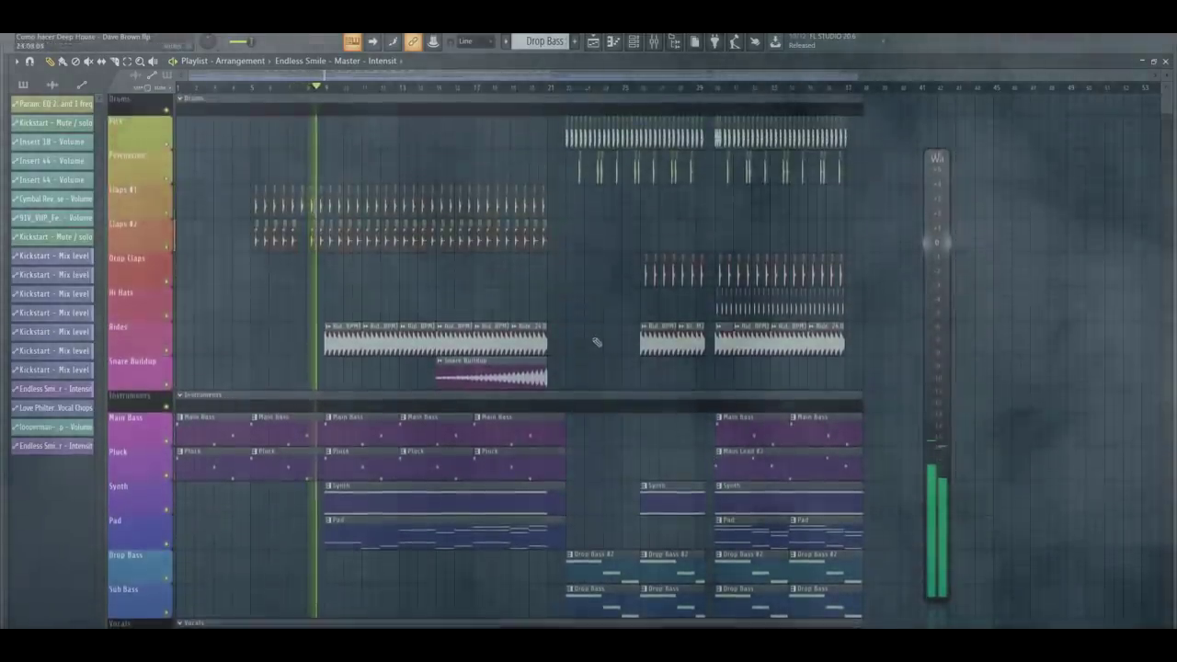
scroll(362, 93, up, 2)
Step: Follow the playing buildup closely across the drum, instrument, effects, acapella and automation tracks
drag(391, 77, 429, 78)
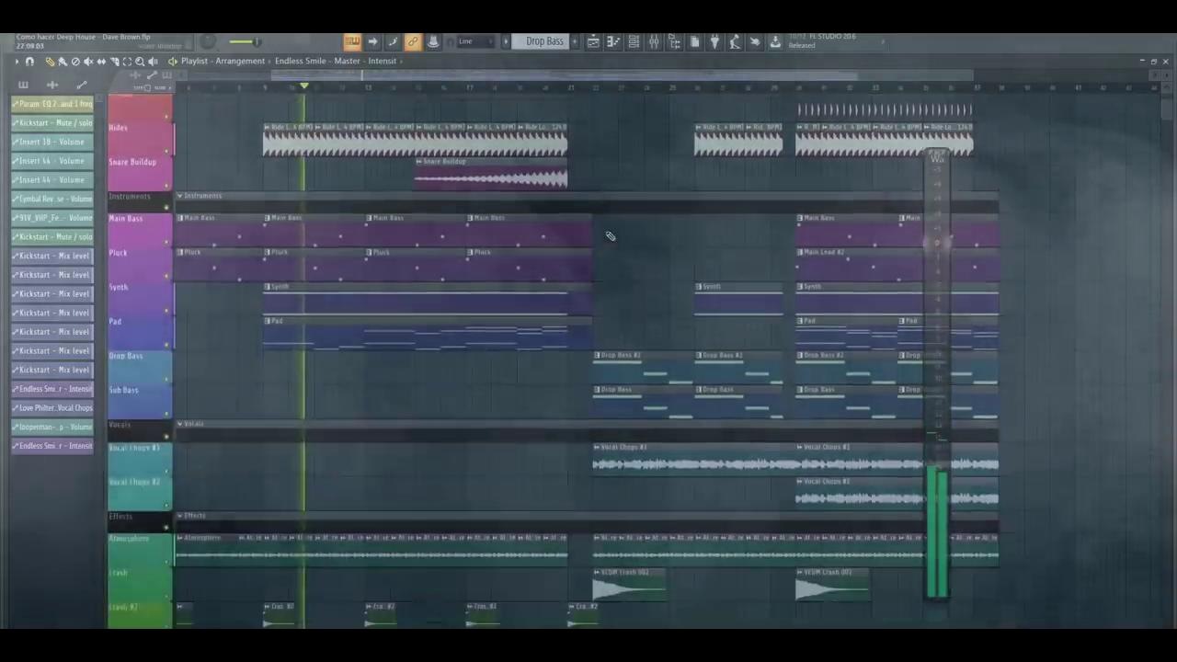
scroll(610, 237, down, 2)
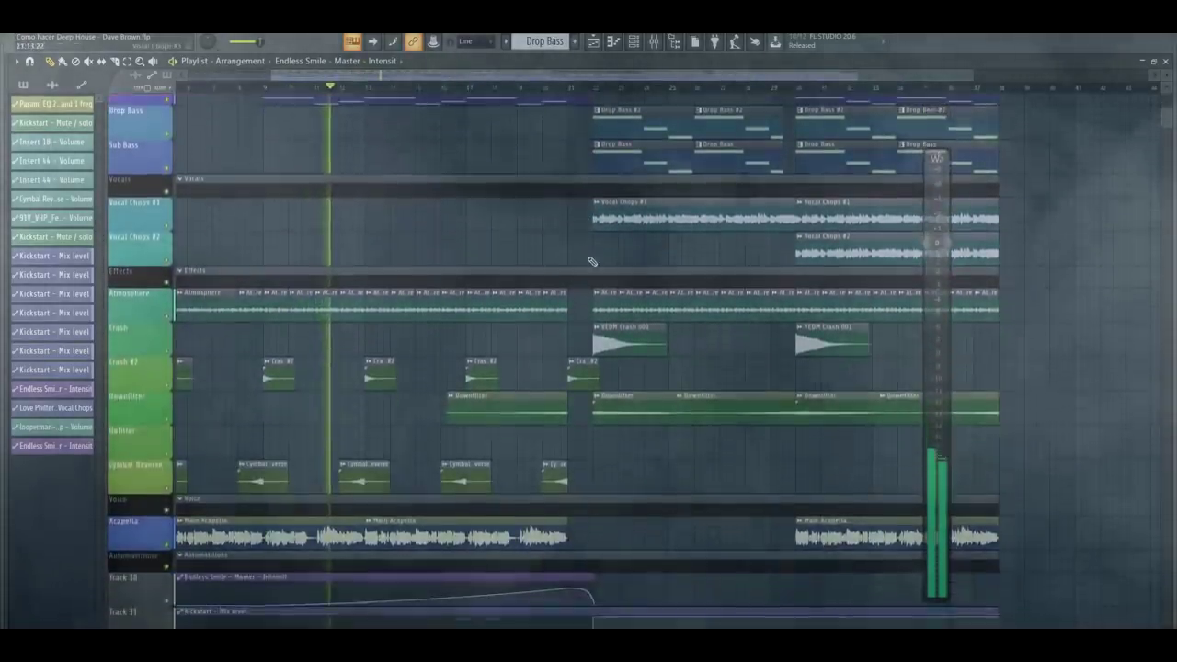
scroll(592, 262, down, 6)
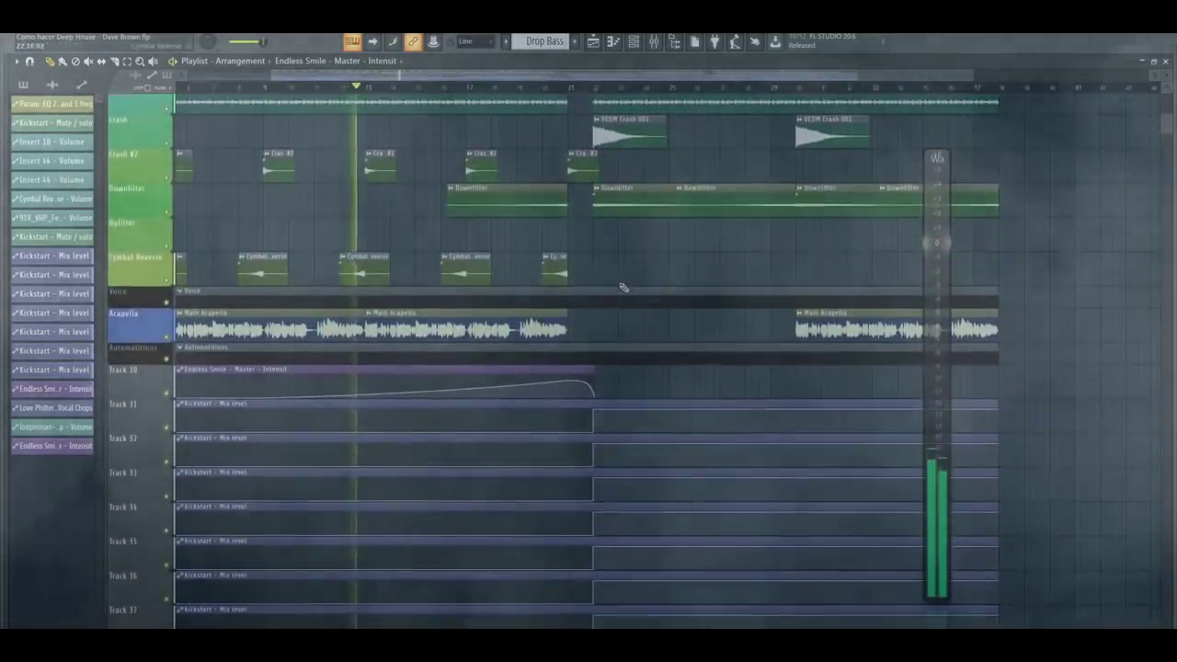
scroll(623, 288, up, 8)
scroll(623, 288, up, 11)
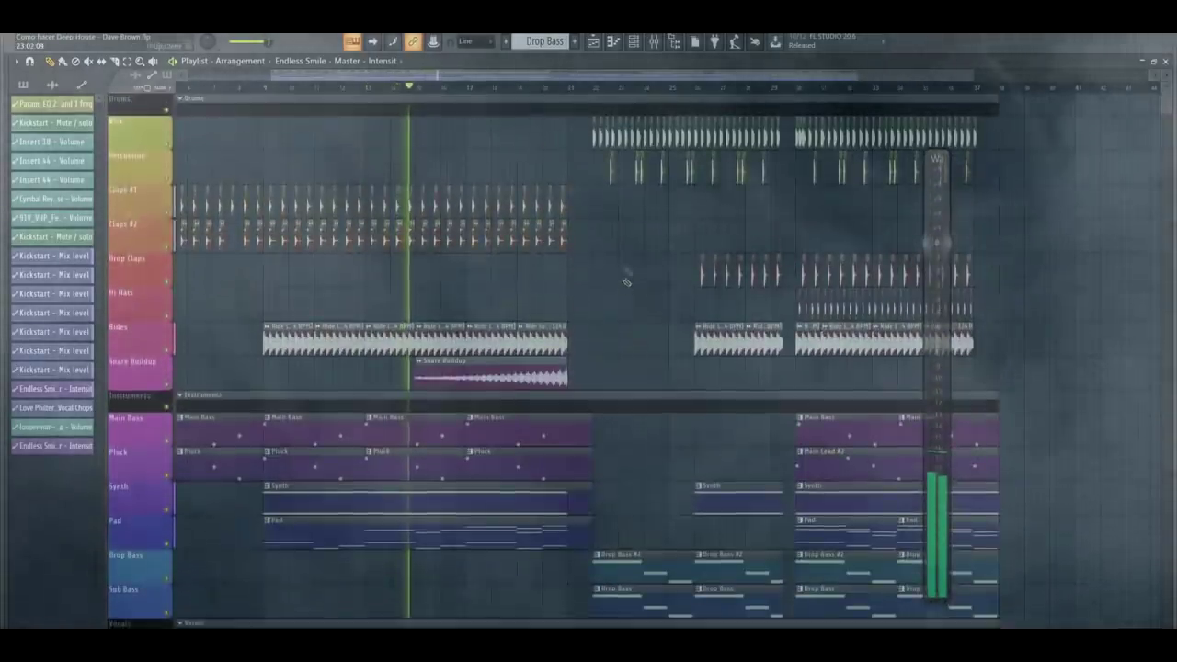
scroll(612, 98, down, 3)
mouse_move(553, 82)
mouse_down()
mouse_move(618, 99)
mouse_move(543, 91)
mouse_up()
scroll(664, 182, down, 4)
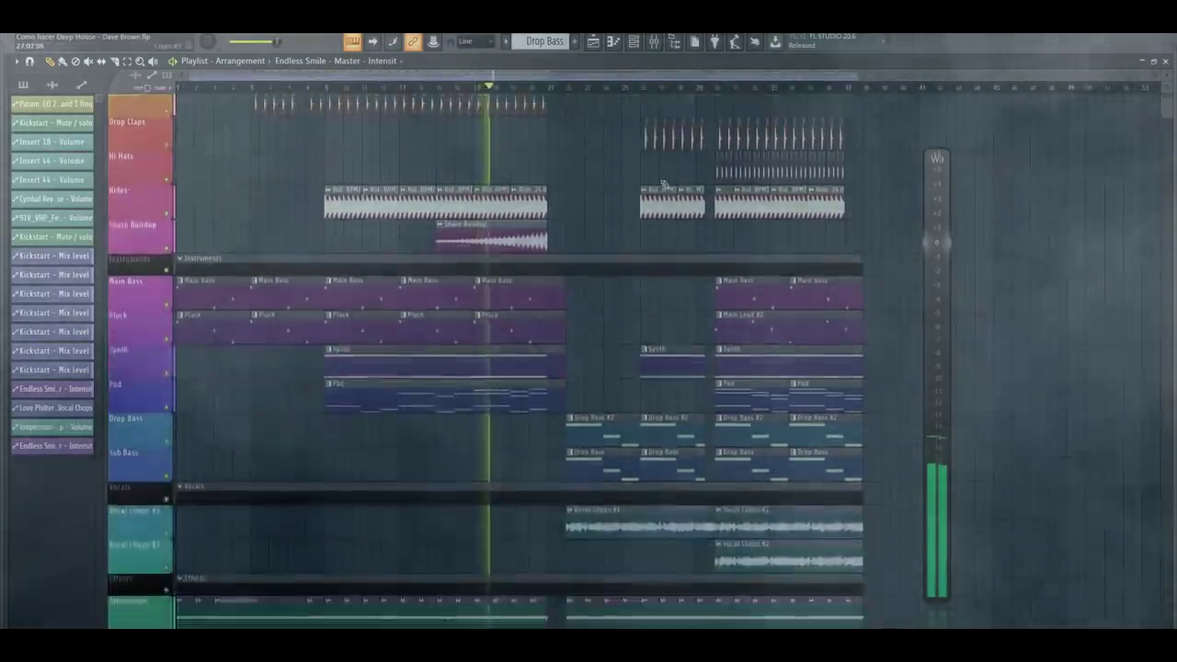
Step: Follow the end of the buildup across all track groups, then examine the drop section from bar 21 to 38 up close
scroll(664, 184, down, 3)
scroll(668, 200, down, 2)
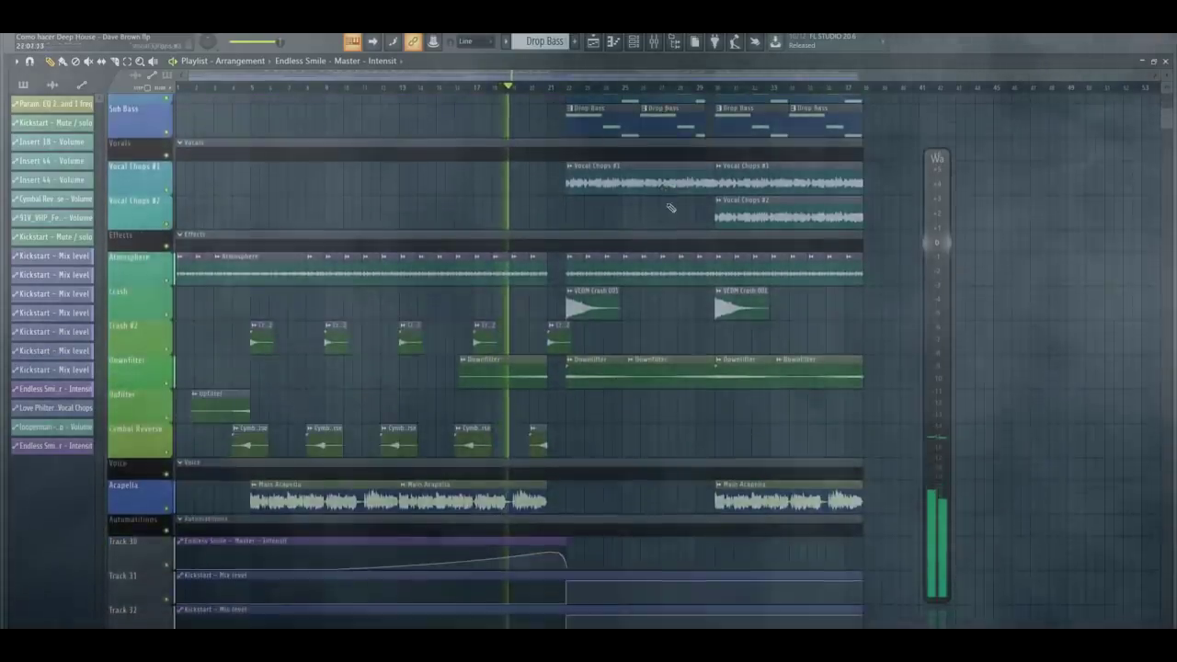
scroll(702, 255, up, 7)
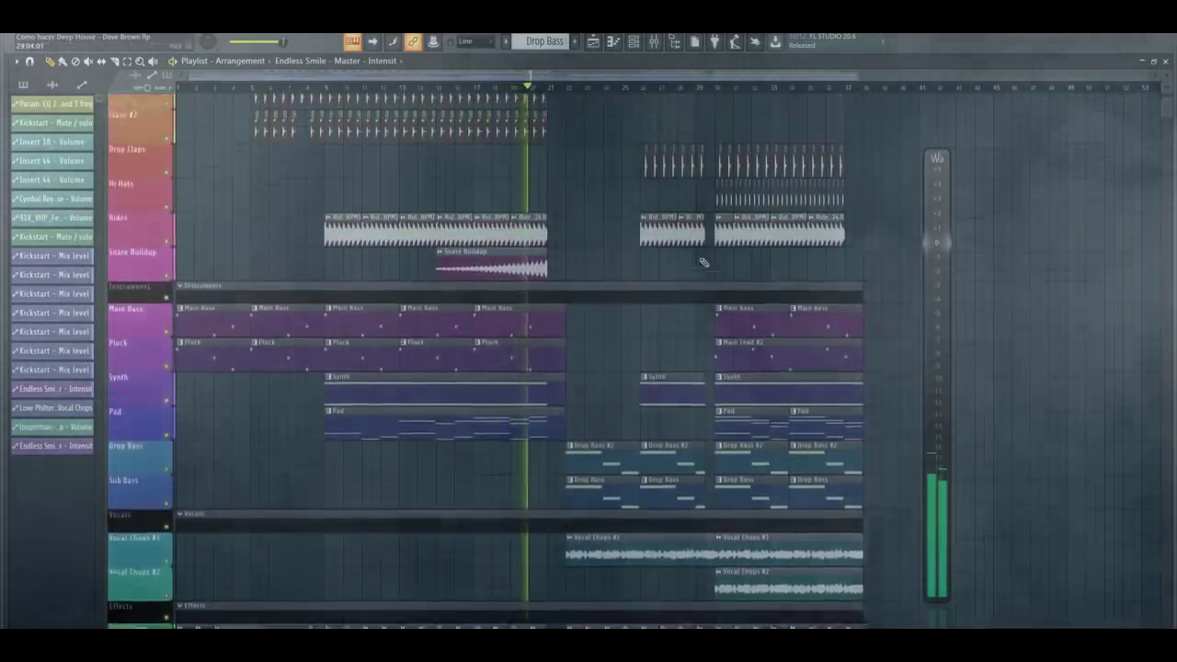
scroll(703, 262, up, 3)
drag(512, 77, 640, 81)
scroll(602, 92, up, 2)
scroll(598, 93, up, 2)
scroll(589, 237, down, 5)
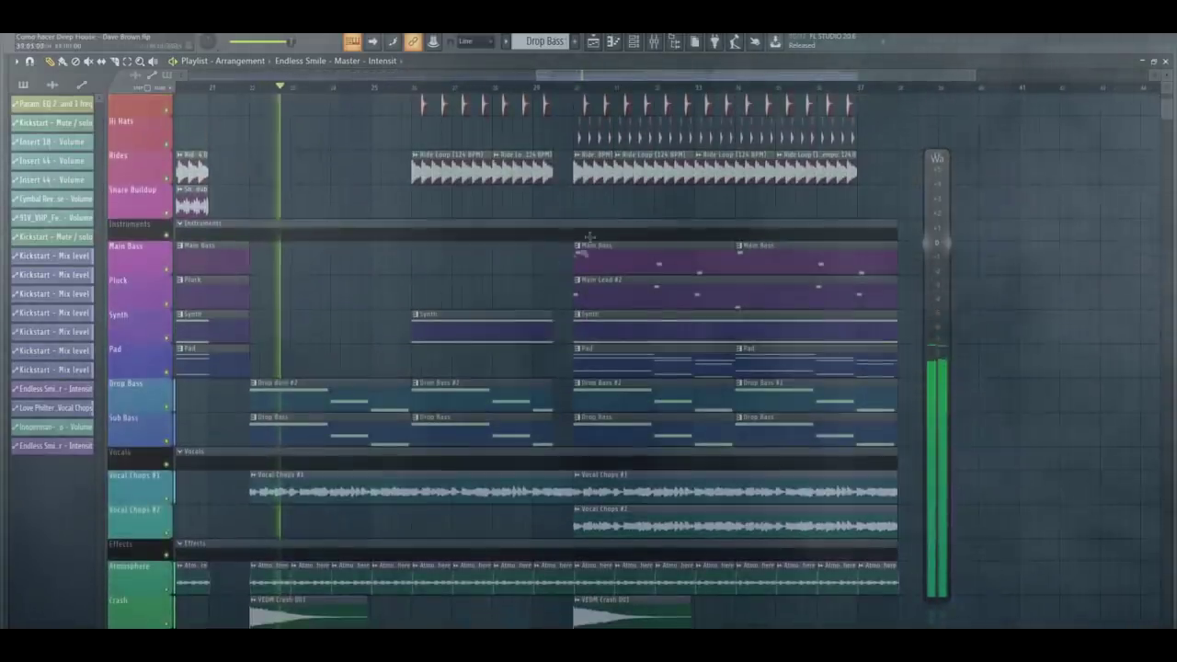
Step: Make the first Vocal Chops #1 clip the active source and list the project's patterns in the picker
click(361, 469)
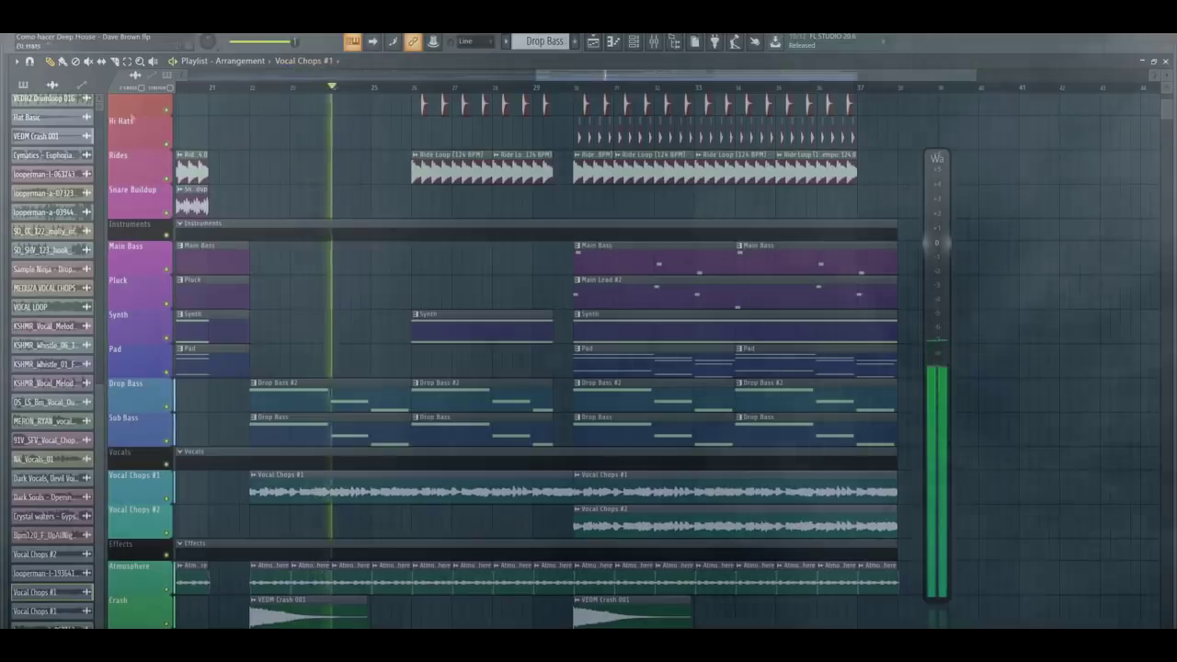
click(24, 84)
Step: Follow the first drop as it plays, examining the vocal chops, effects, acapella and automation tracks and the drum tracks
scroll(428, 283, down, 10)
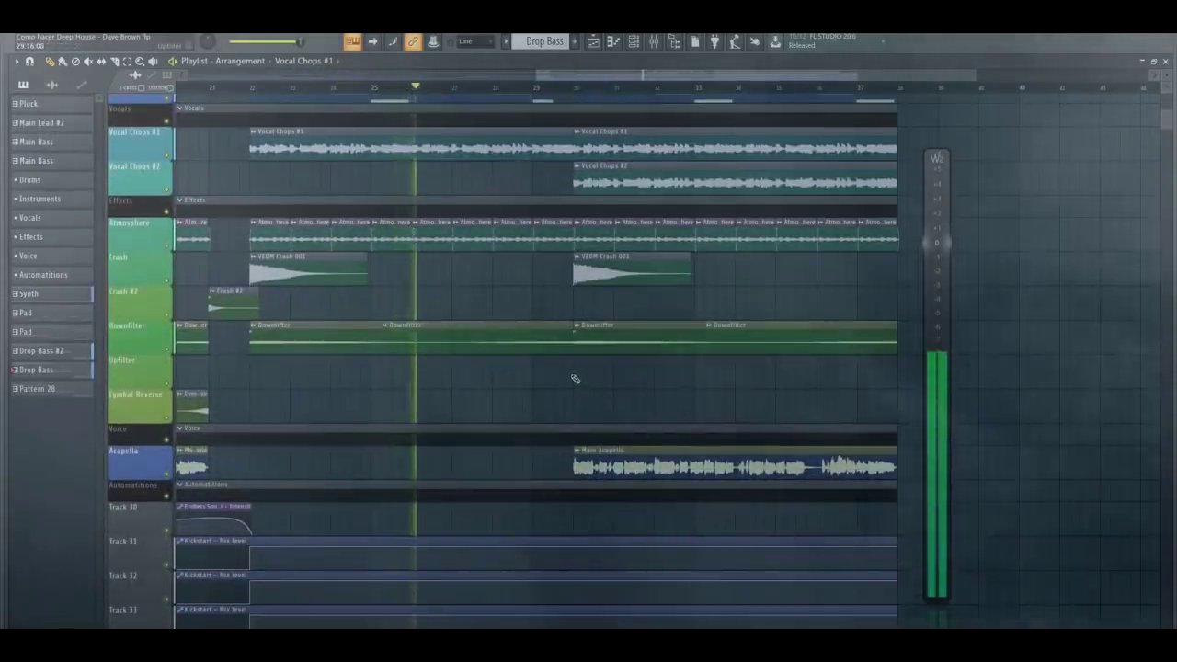
scroll(575, 379, down, 2)
scroll(599, 402, up, 4)
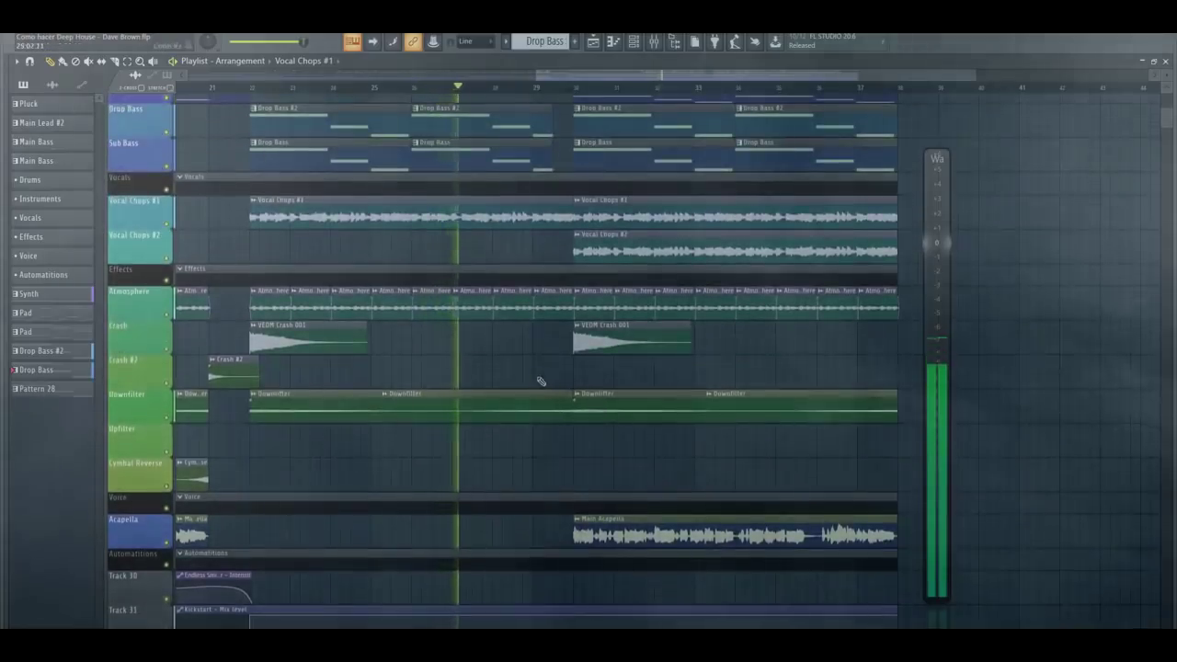
scroll(541, 381, up, 7)
scroll(545, 460, up, 5)
scroll(539, 423, up, 1)
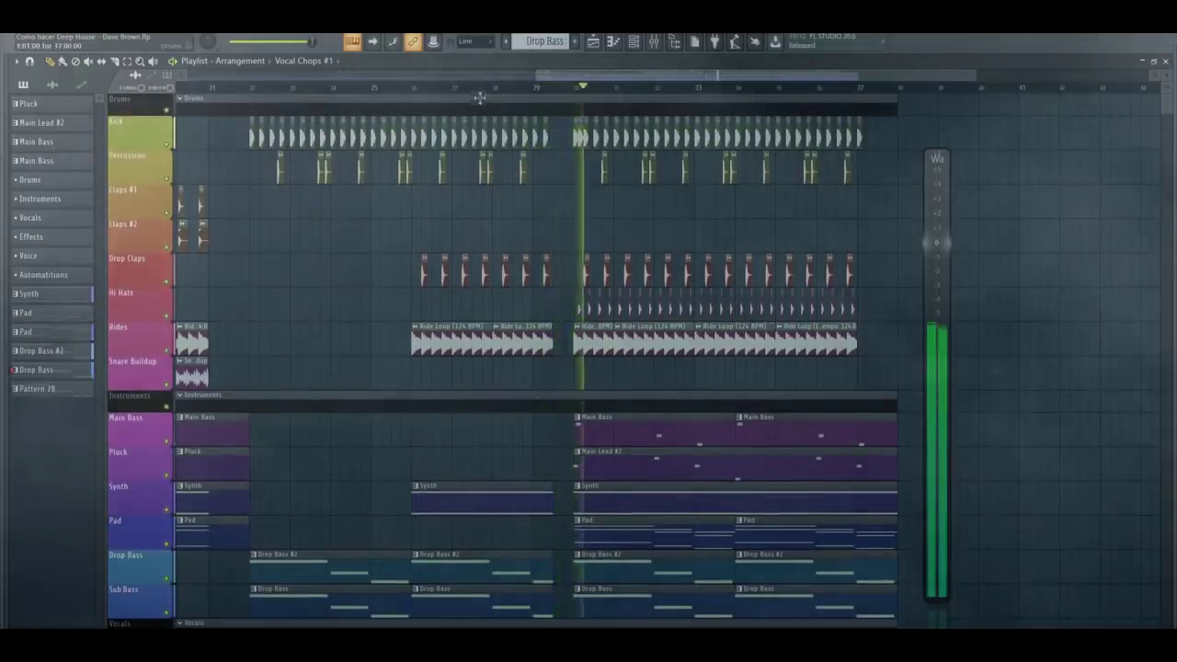
Step: Follow the second drop from bar 30 through the drum, instrument, vocal, effects, acapella and automation tracks, with the whole arrangement in view
scroll(479, 101, down, 4)
scroll(762, 303, down, 1)
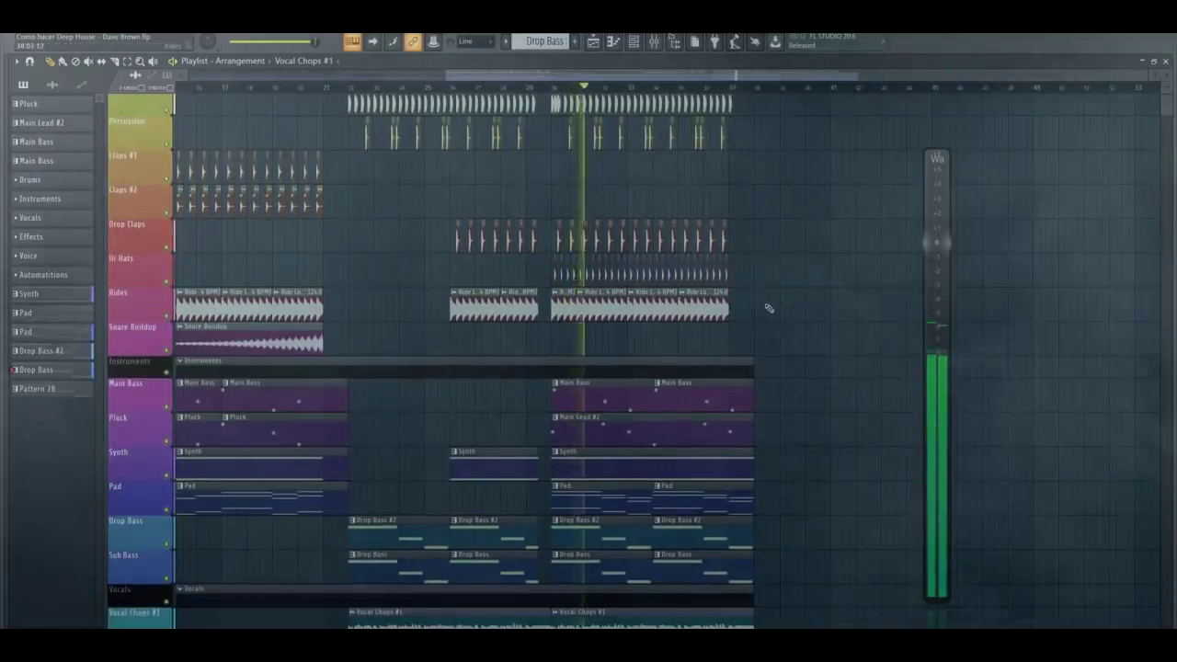
scroll(771, 312, down, 6)
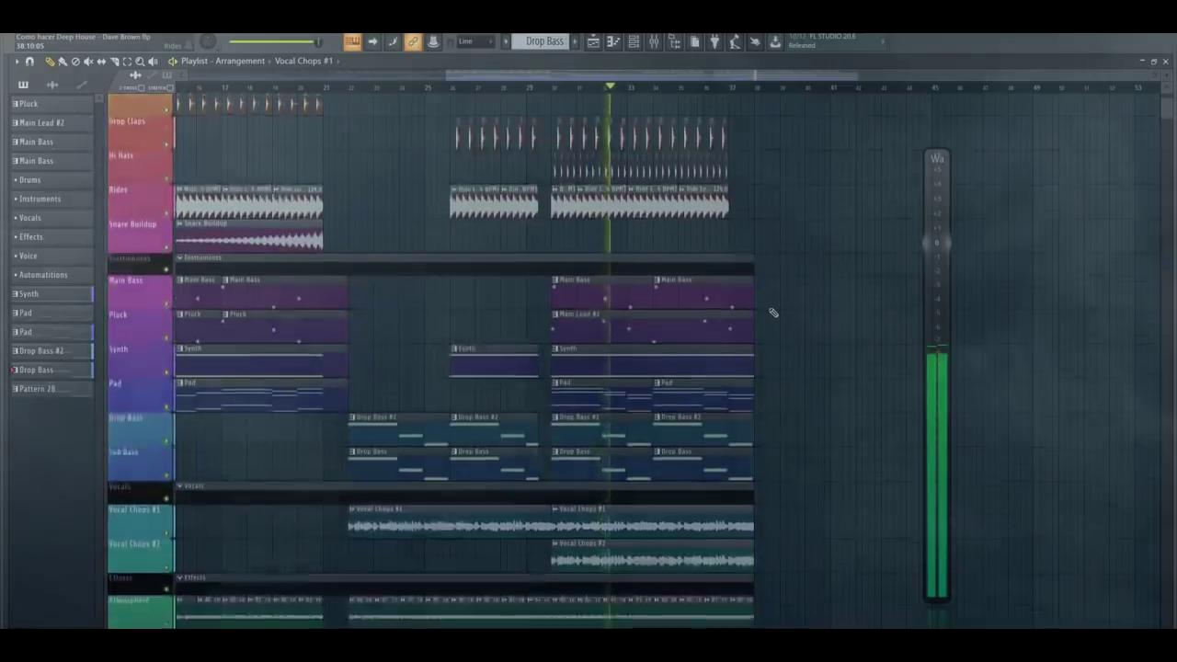
scroll(773, 313, down, 6)
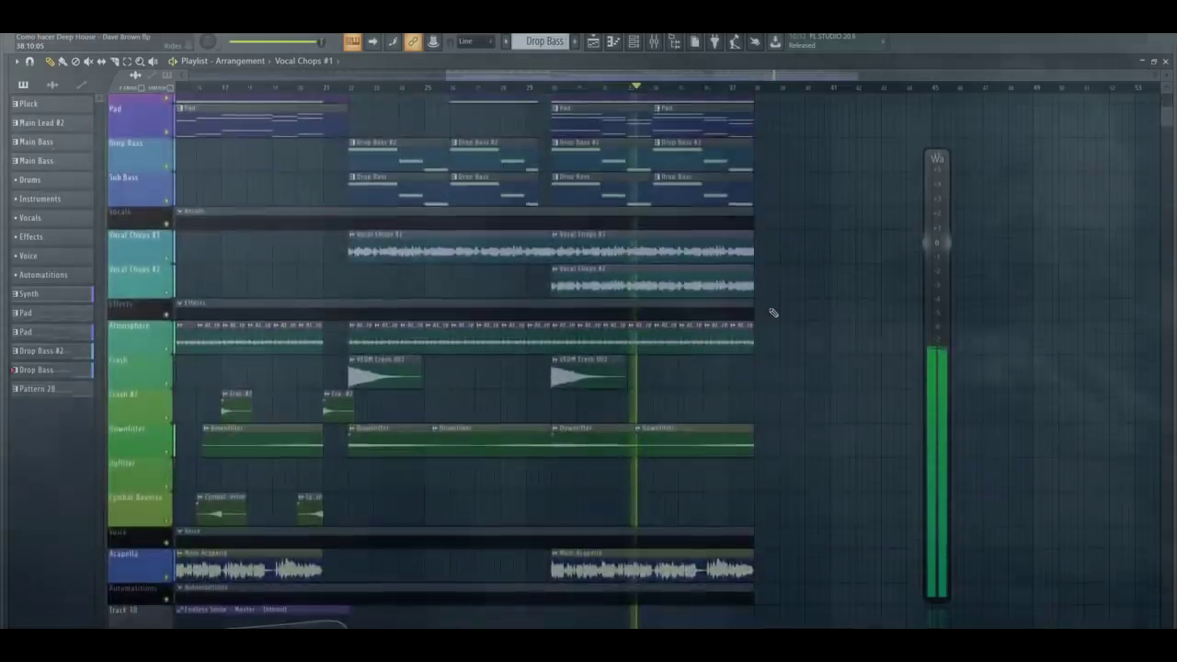
scroll(772, 312, down, 2)
scroll(486, 94, down, 3)
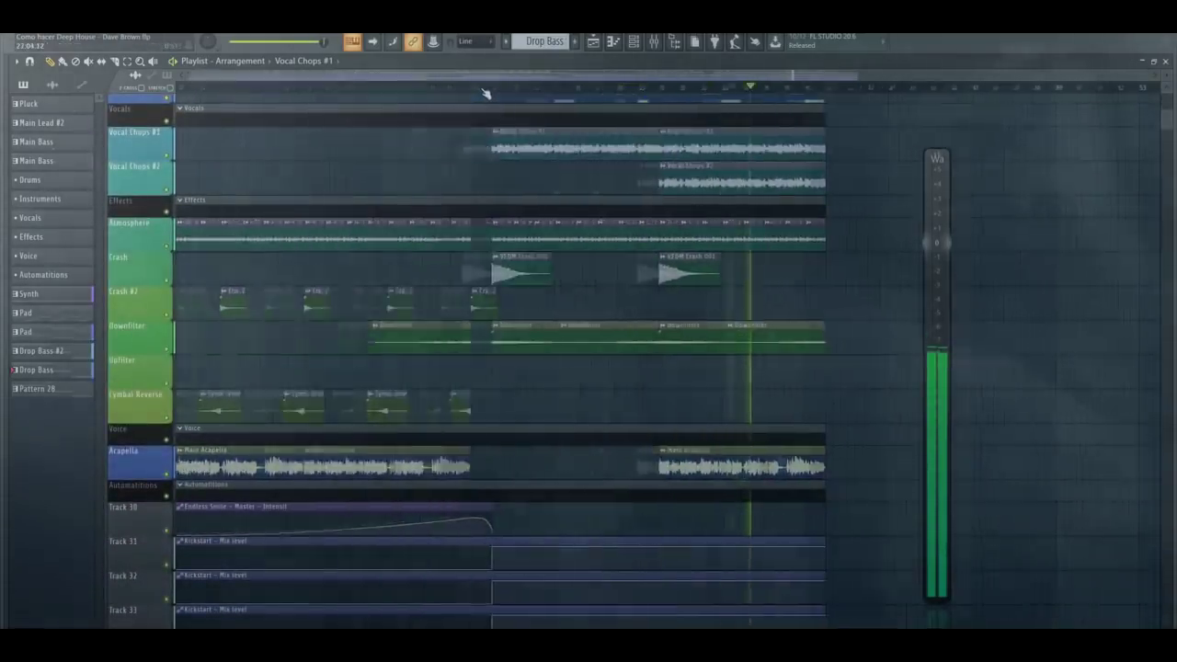
scroll(399, 203, up, 6)
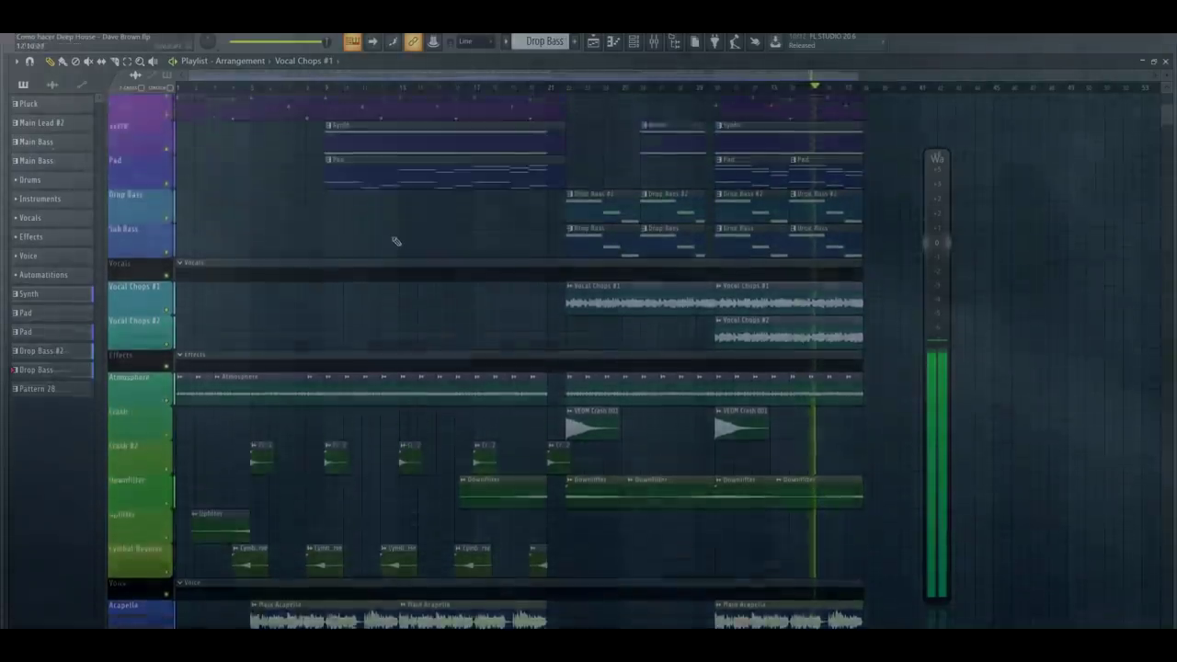